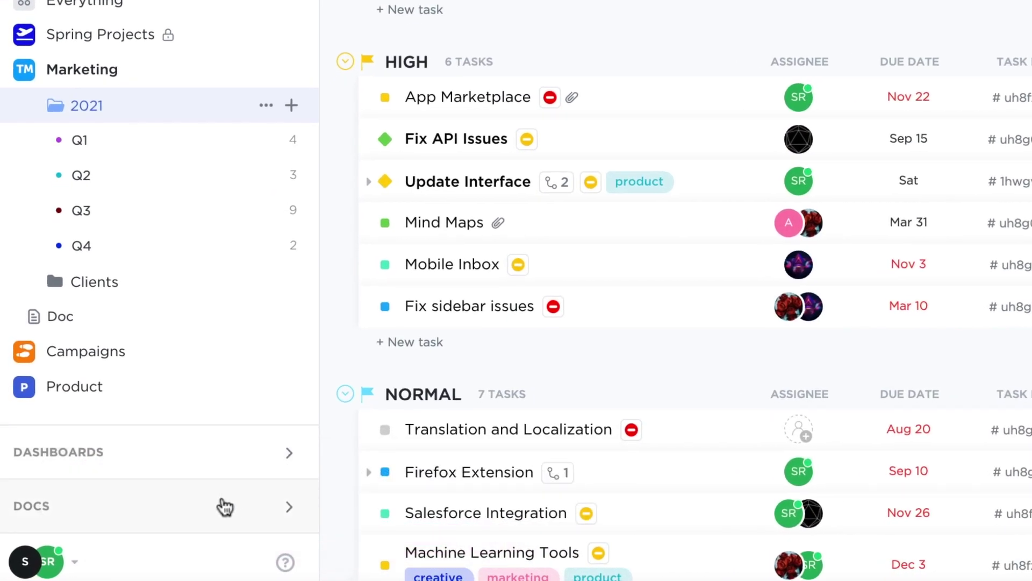
Browse the workspace docs and the 2021 list's view and new-item options without adding anything.
left_click(222, 505)
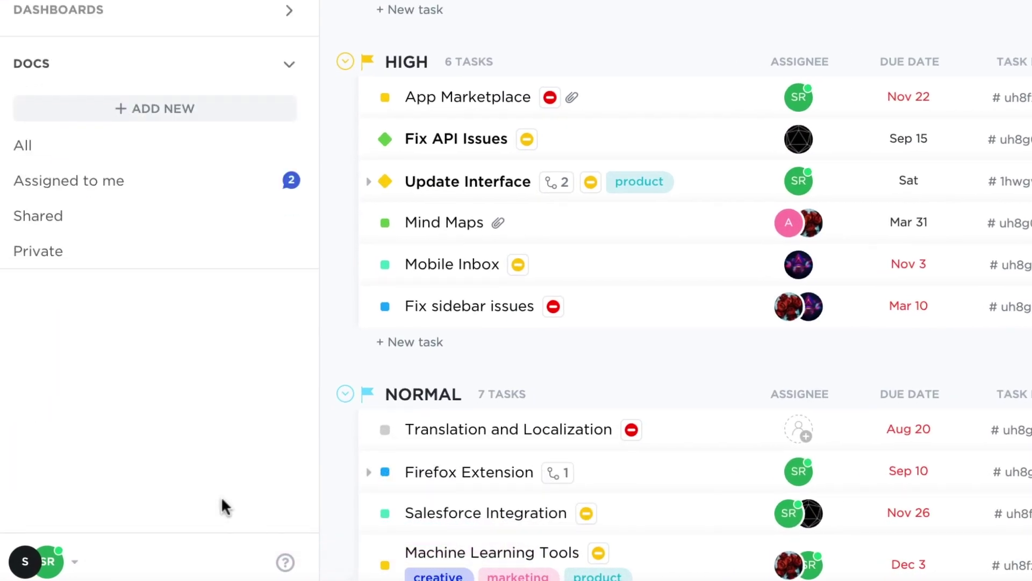
left_click(52, 160)
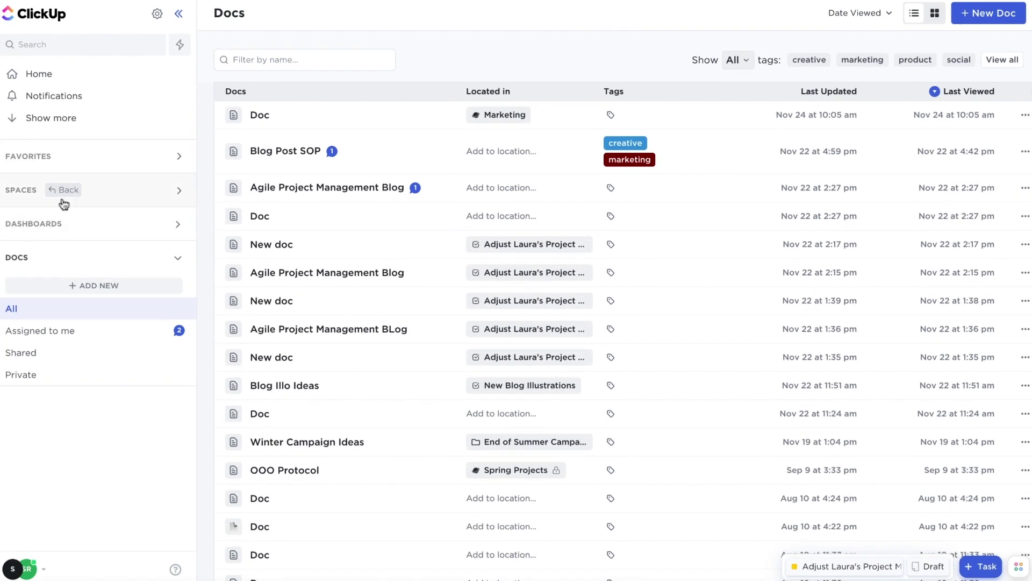
left_click(58, 191)
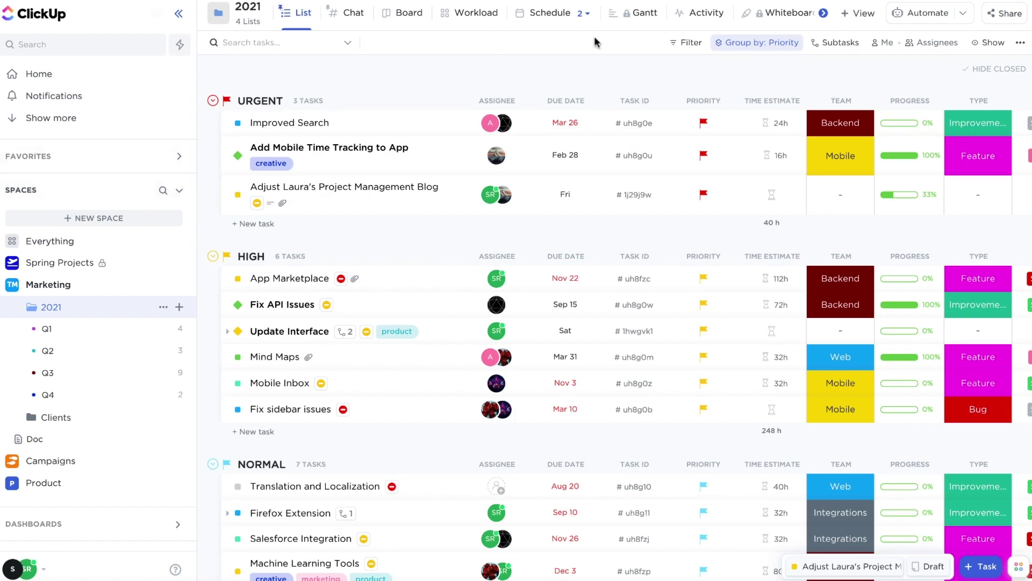
left_click(858, 13)
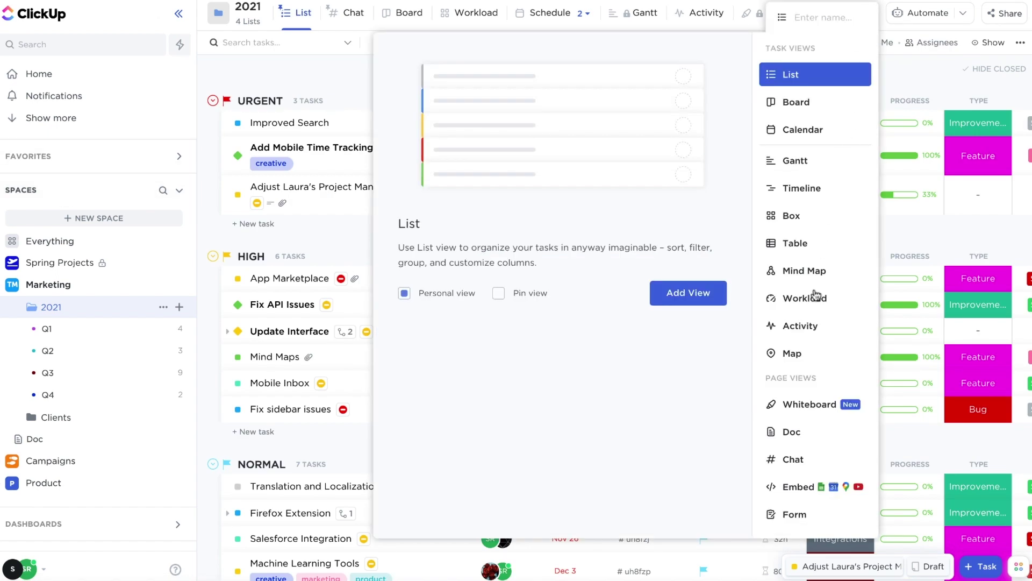
left_click(794, 431)
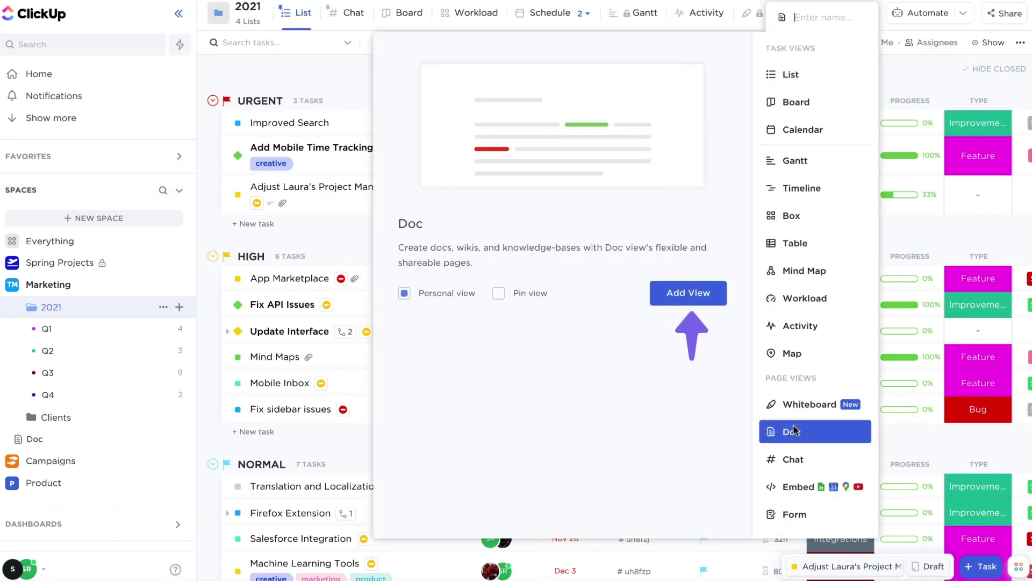
left_click(338, 241)
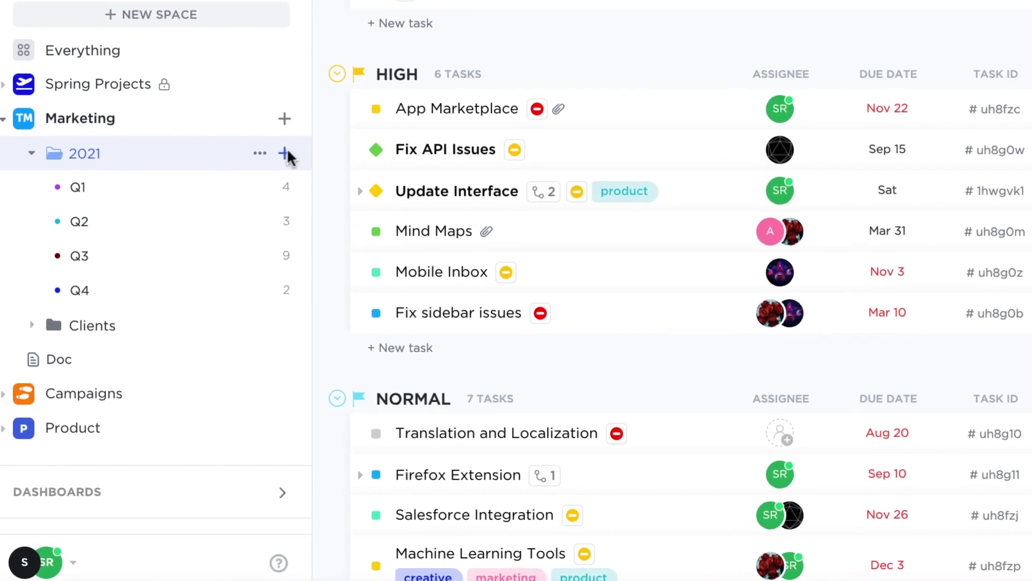
left_click(283, 154)
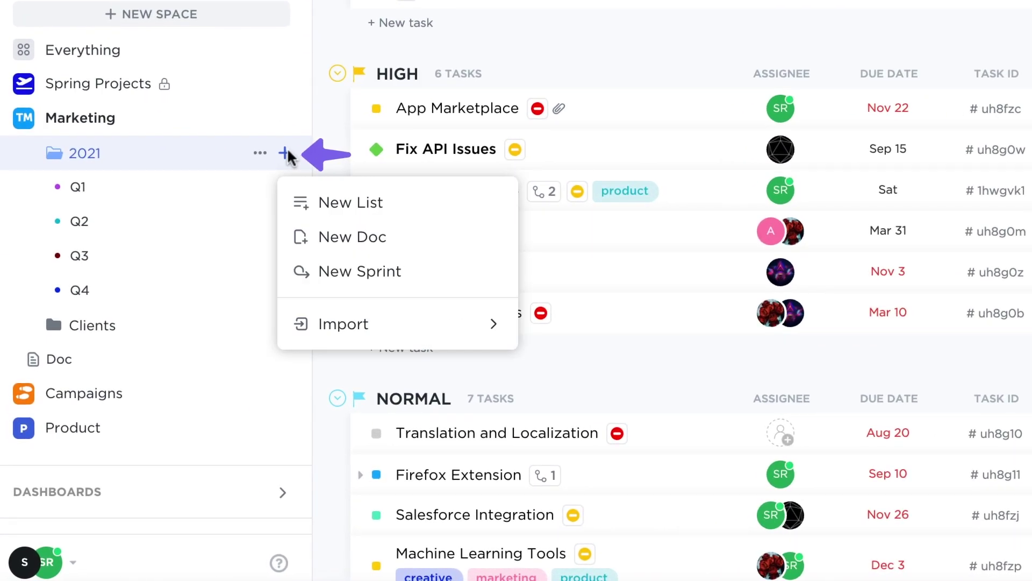
left_click(600, 61)
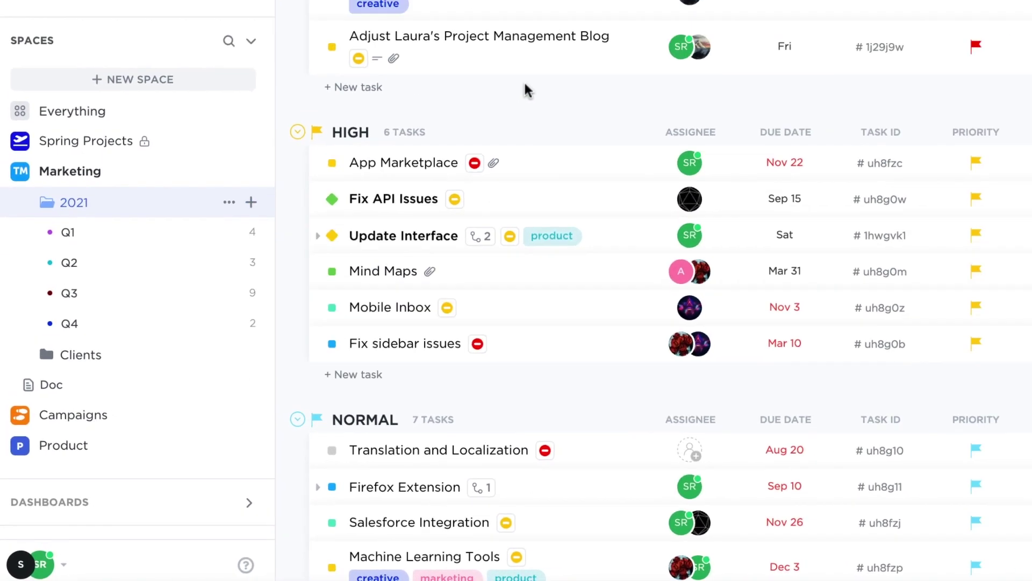
Create the doc 'Agile Project Management Blog' with /doc from the project management blog task's comment box.
left_click(369, 184)
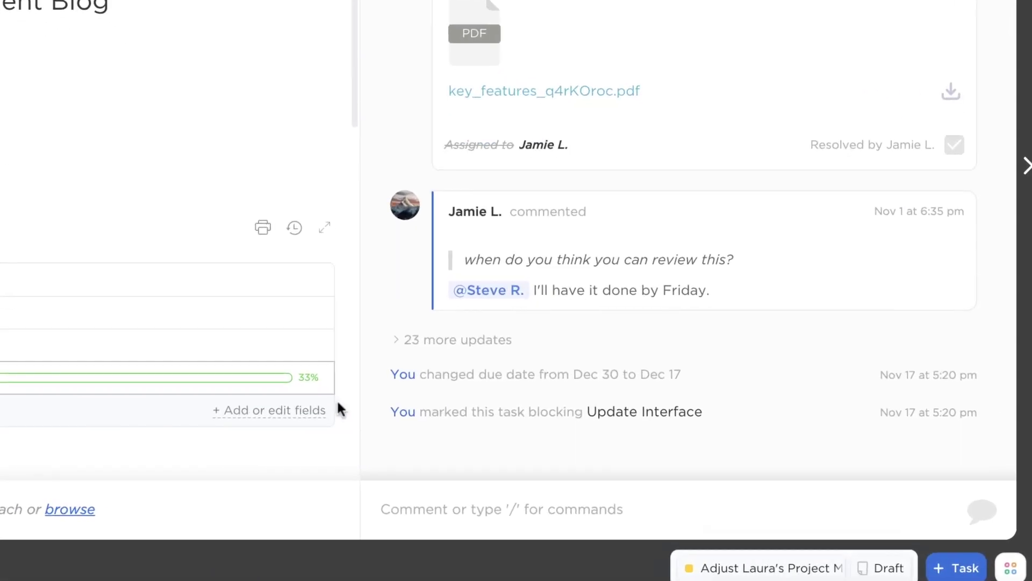
left_click(501, 504)
type("/ ")
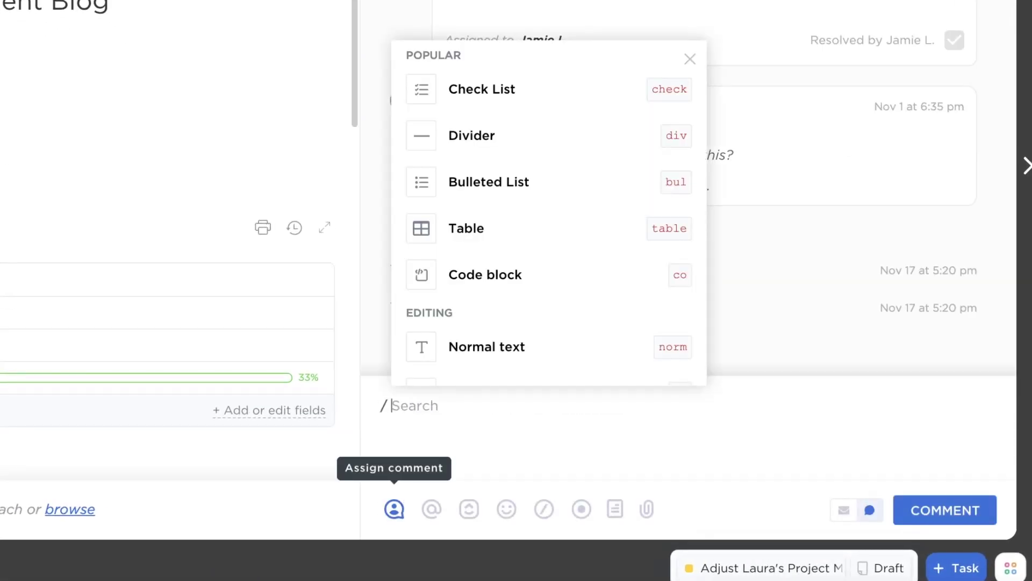
type("doc")
key("Return")
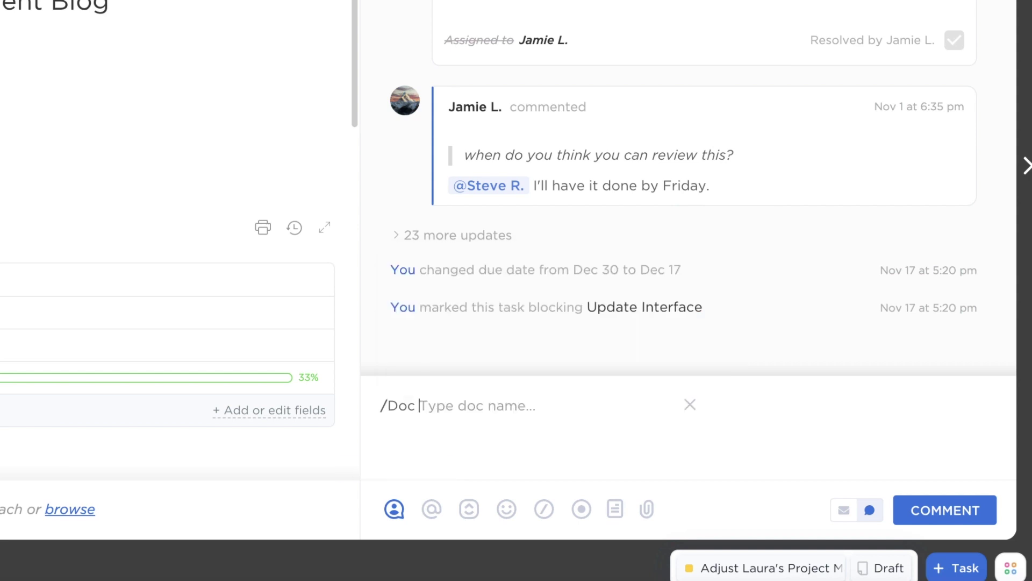
type("Agile Project Management Blog")
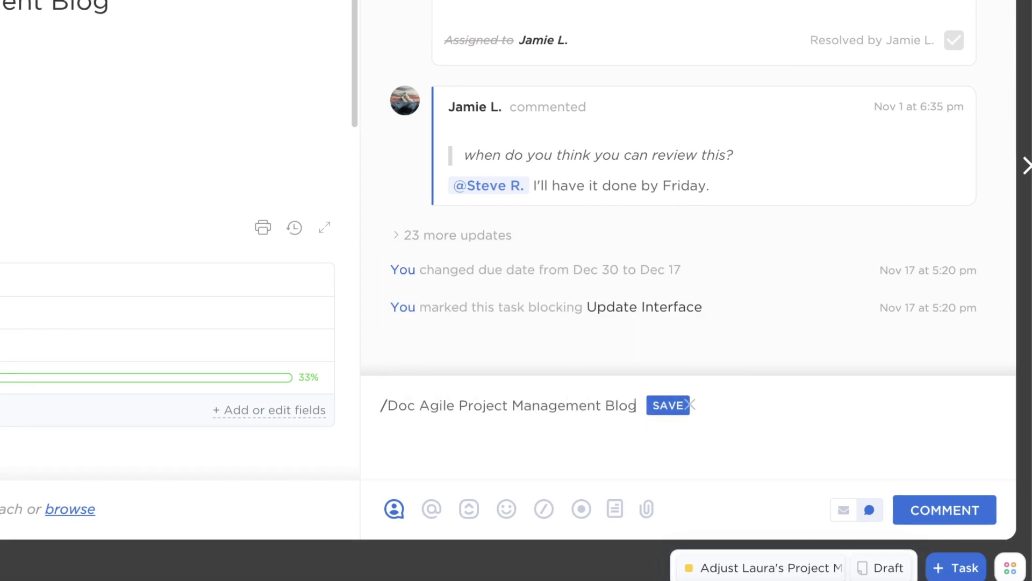
key("Return")
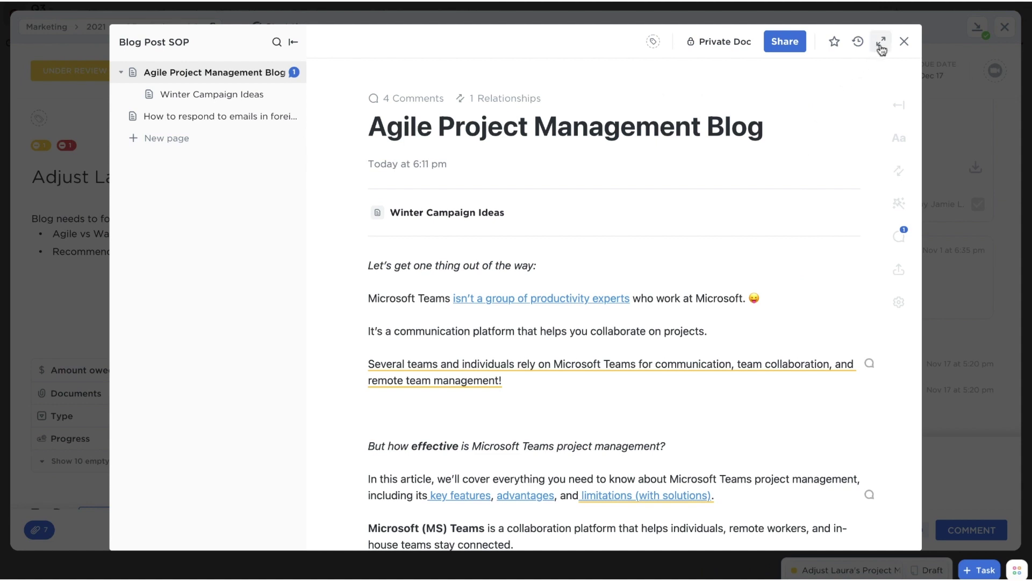
Expand the doc to full screen and tag it creative and marketing.
left_click(880, 42)
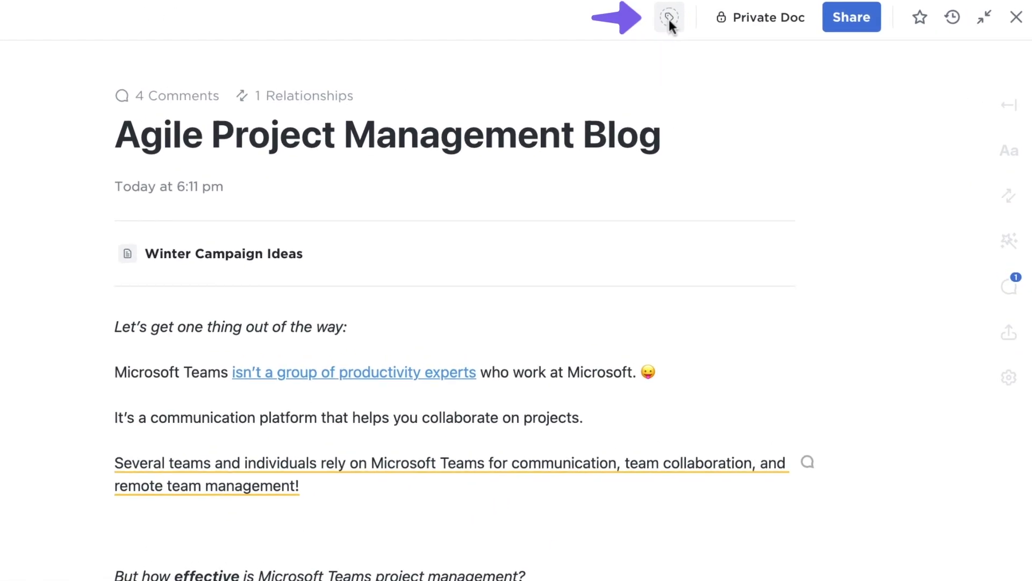
left_click(747, 17)
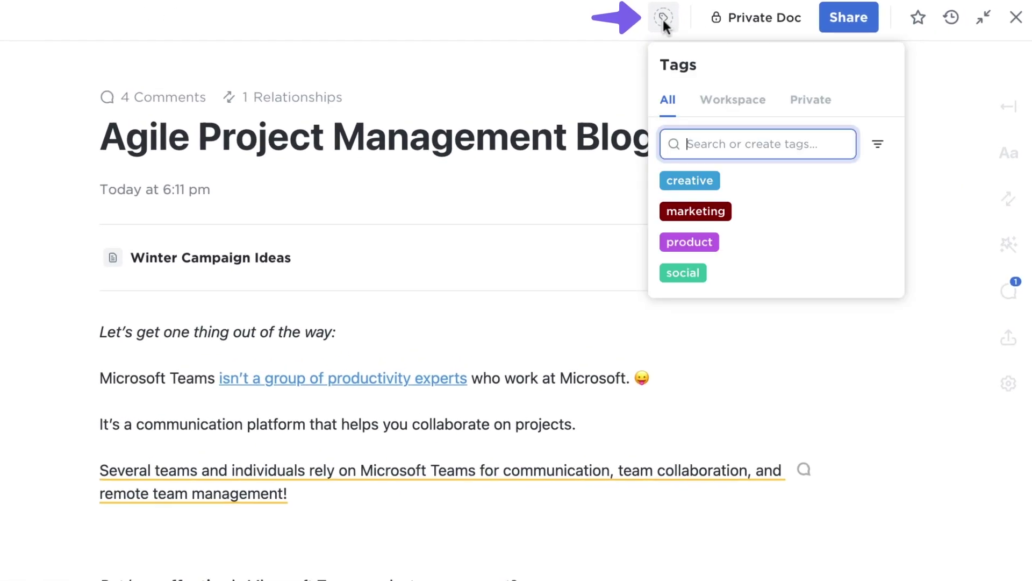
left_click(681, 182)
left_click(616, 209)
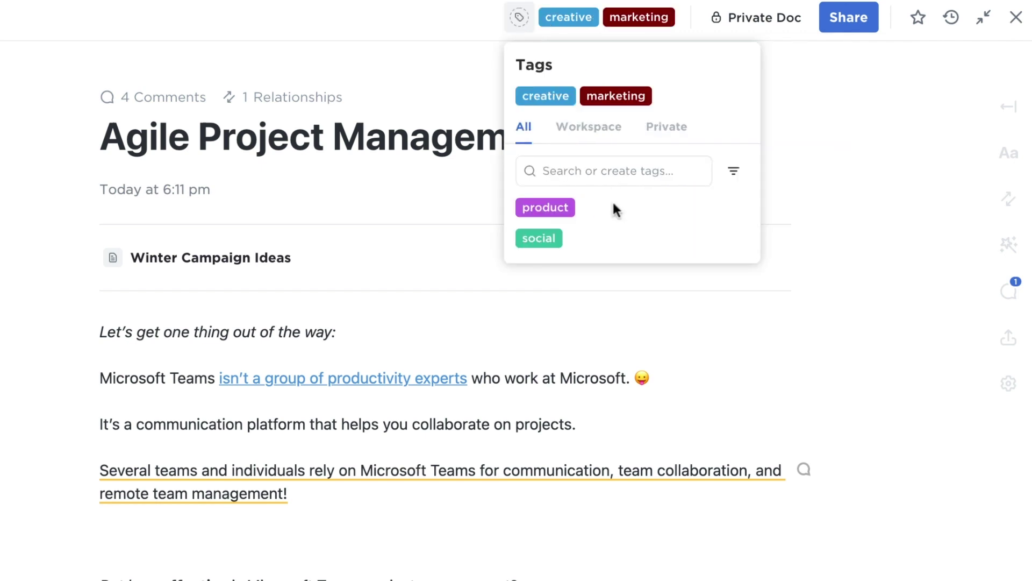
left_click(401, 185)
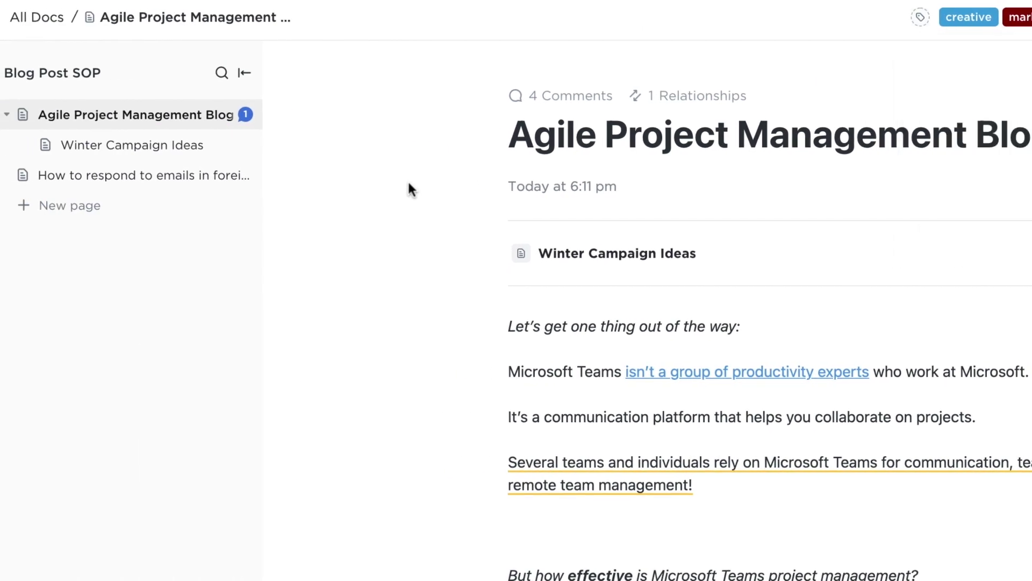
Add a 'Brand Guidelines' page with a 'Taglines' subpage.
left_click(66, 205)
type("Brand Guidelines")
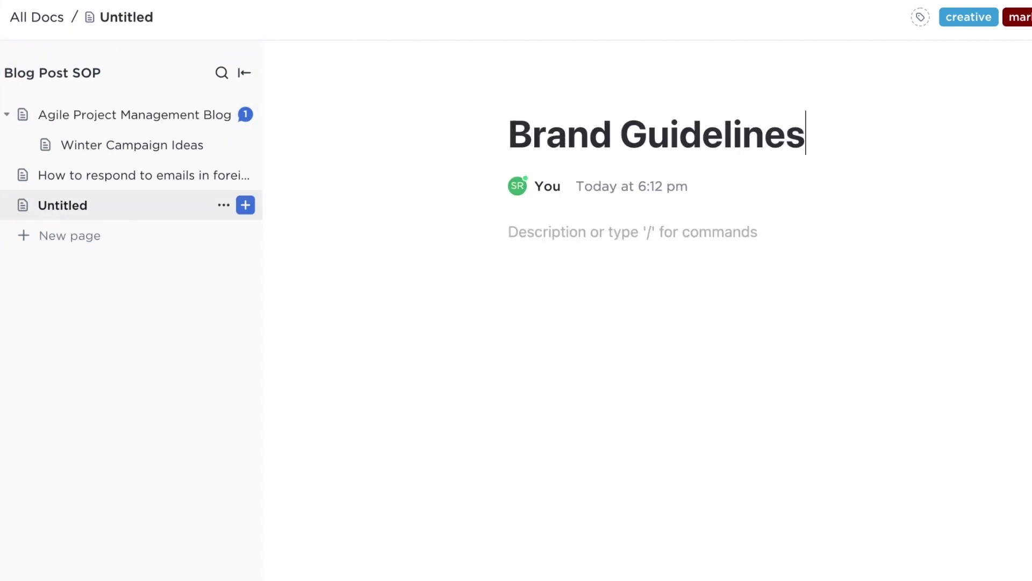
key("Return")
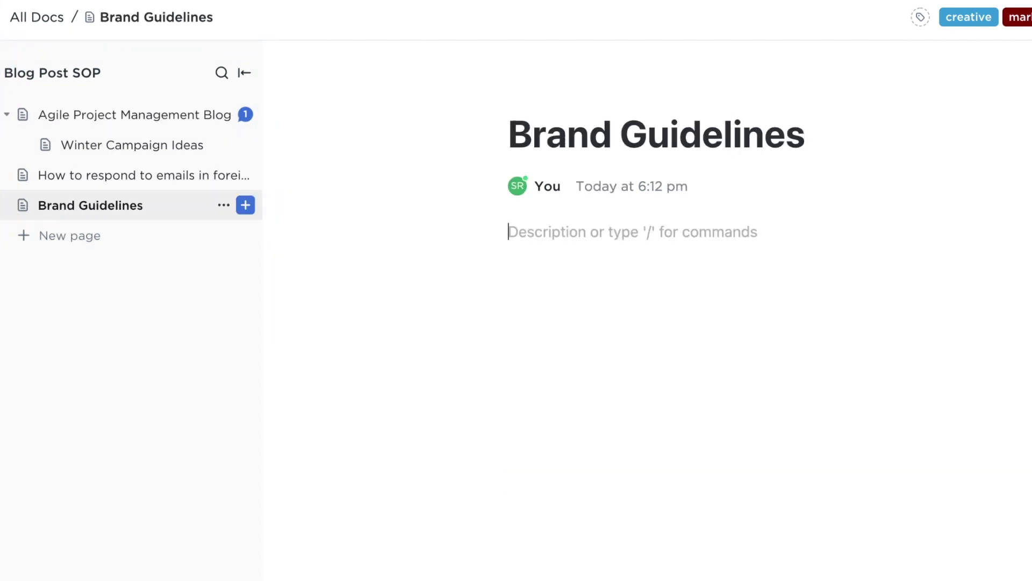
left_click(248, 212)
type("Taglines")
key("Return")
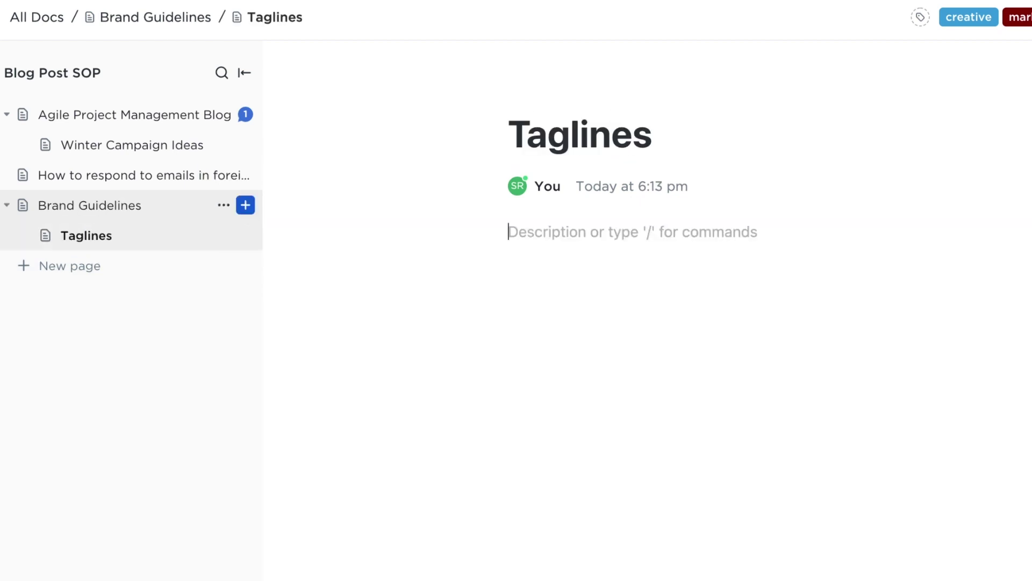
Return to the Agile Project Management Blog page and select part of the communication platform sentence.
left_click(138, 115)
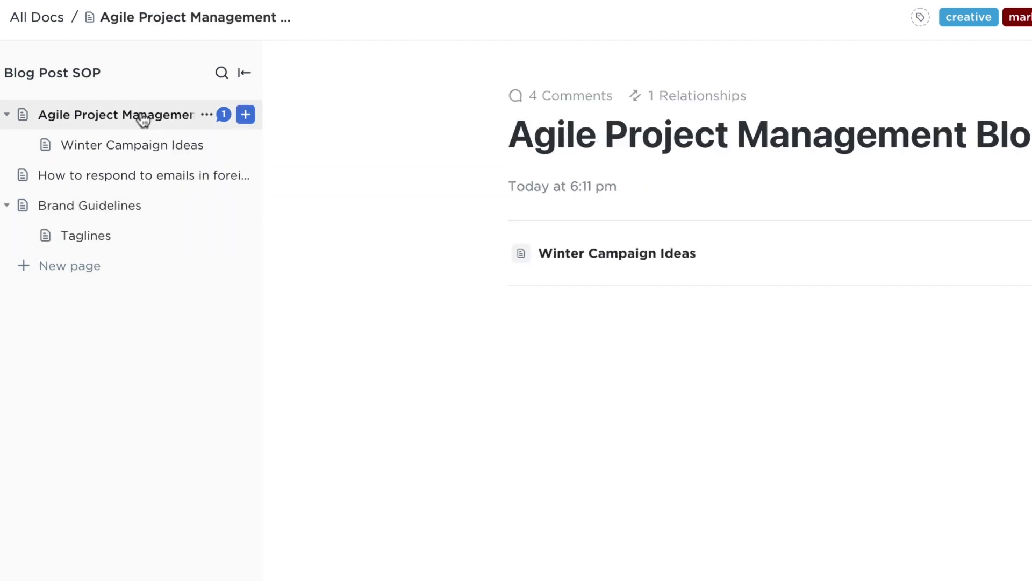
left_click(206, 116)
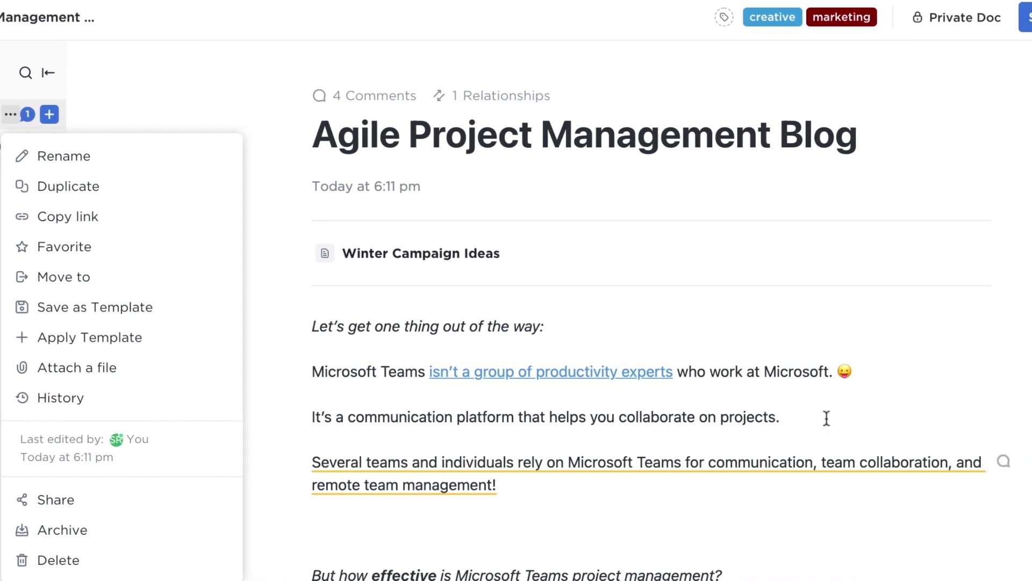
left_click_drag(826, 418, 313, 404)
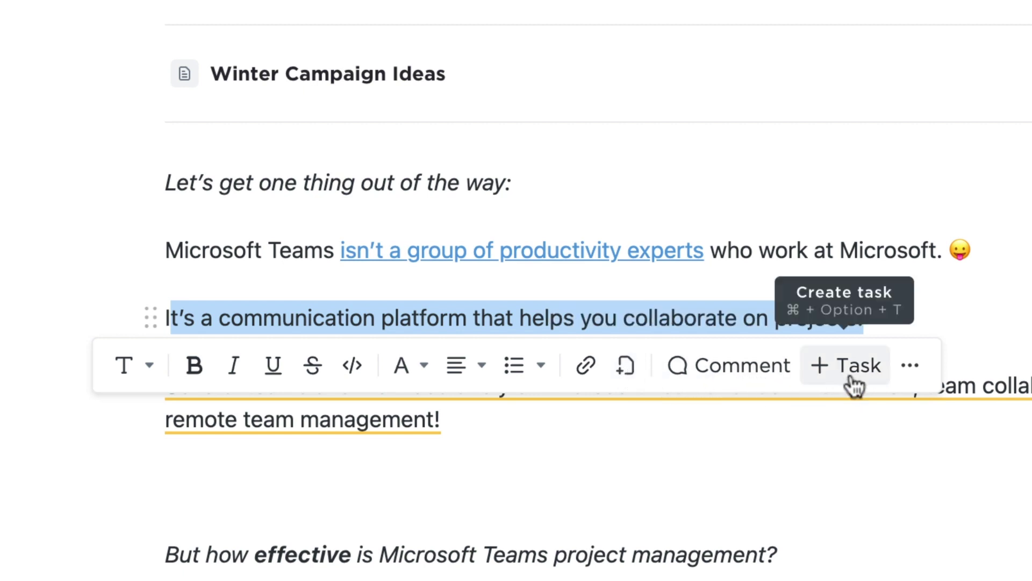
Switch the formatting toolbar from pinned-at-top to Floating and drag it above the blog text.
left_click(910, 365)
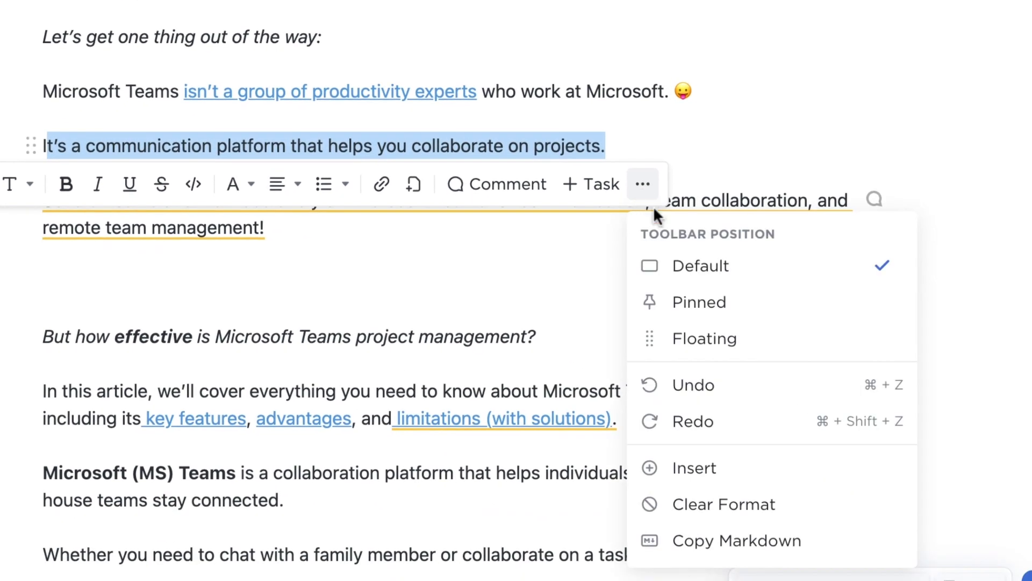
left_click(684, 305)
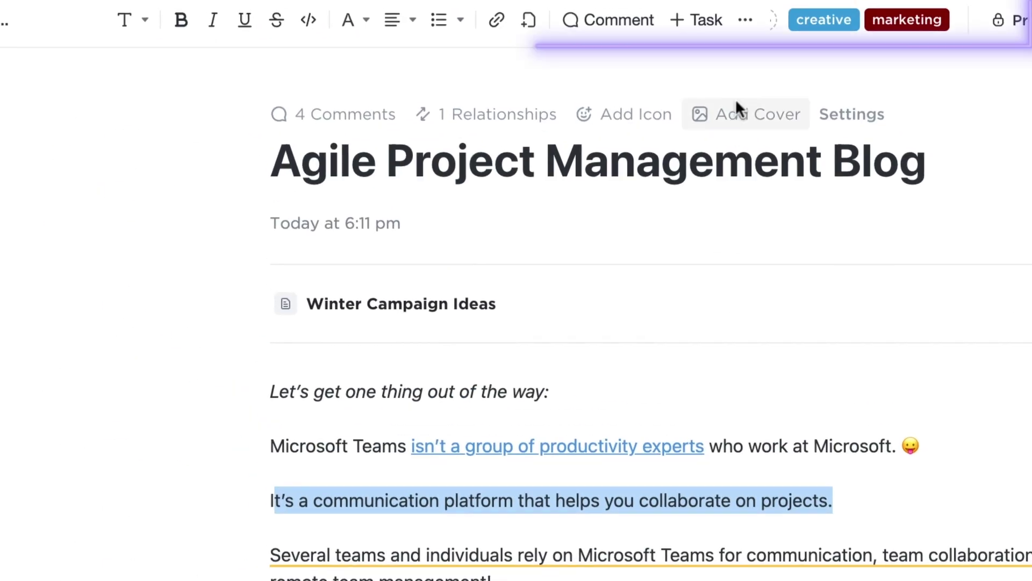
left_click(749, 33)
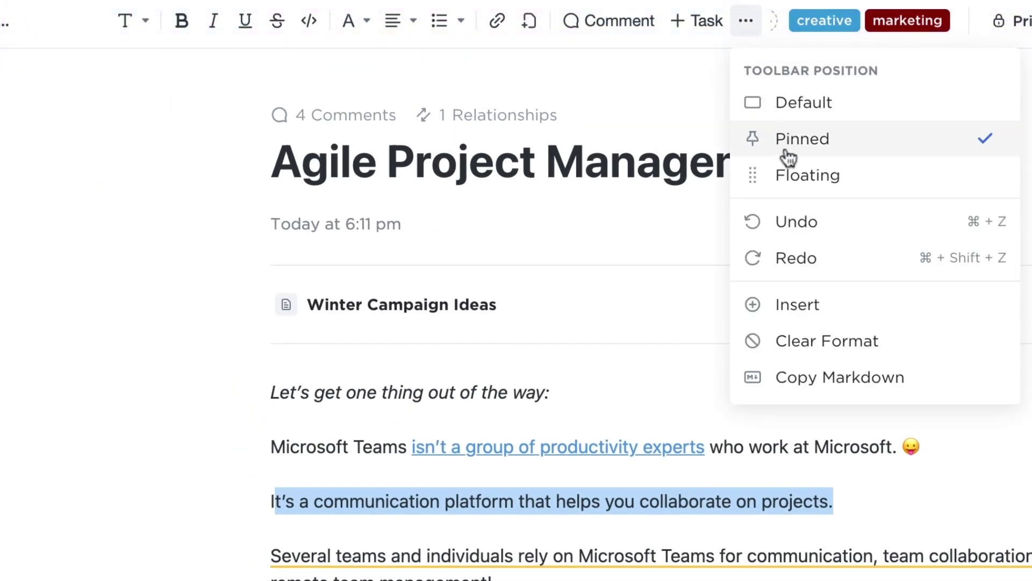
left_click(795, 175)
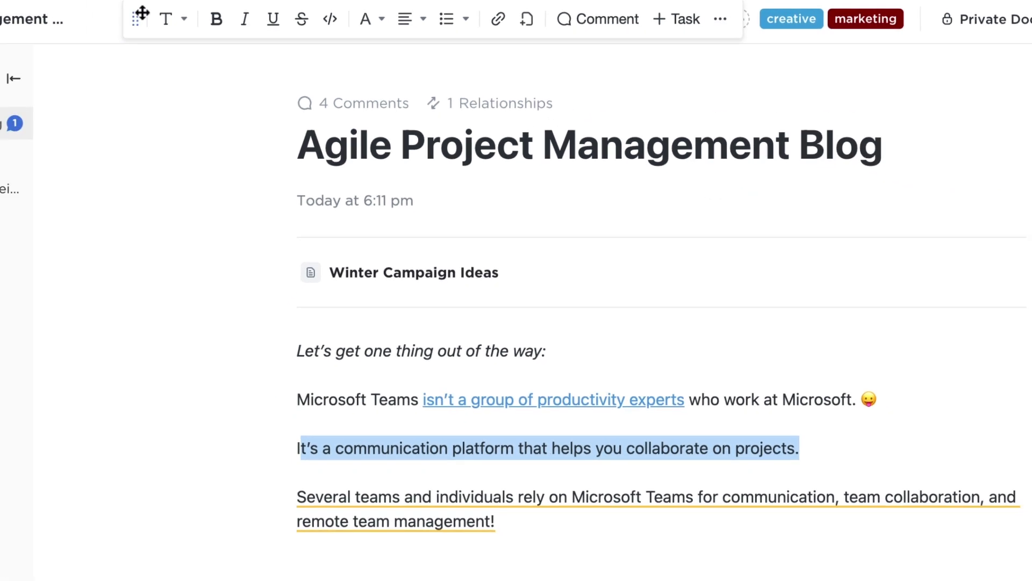
left_click_drag(262, 24, 558, 53)
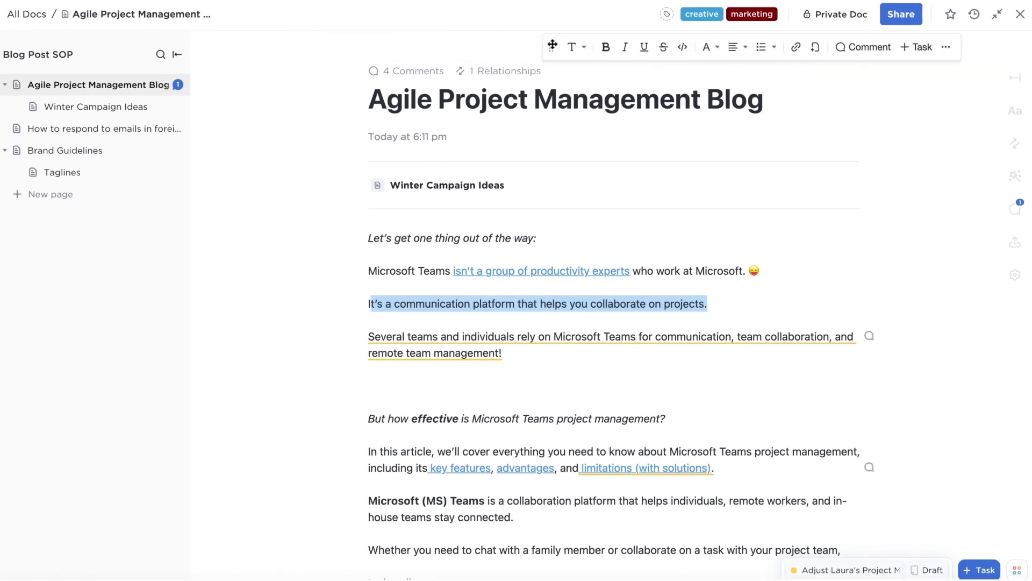
left_click(951, 48)
Restore the toolbar to Default, then add a divider and an empty 3x3 table below the remote team paragraph.
left_click(917, 96)
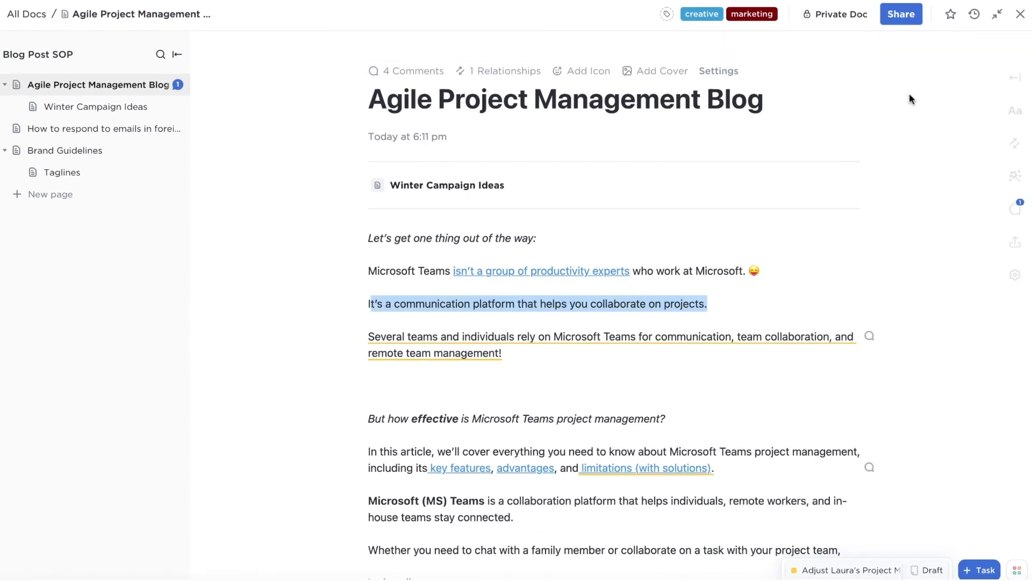
left_click(424, 366)
type("/div")
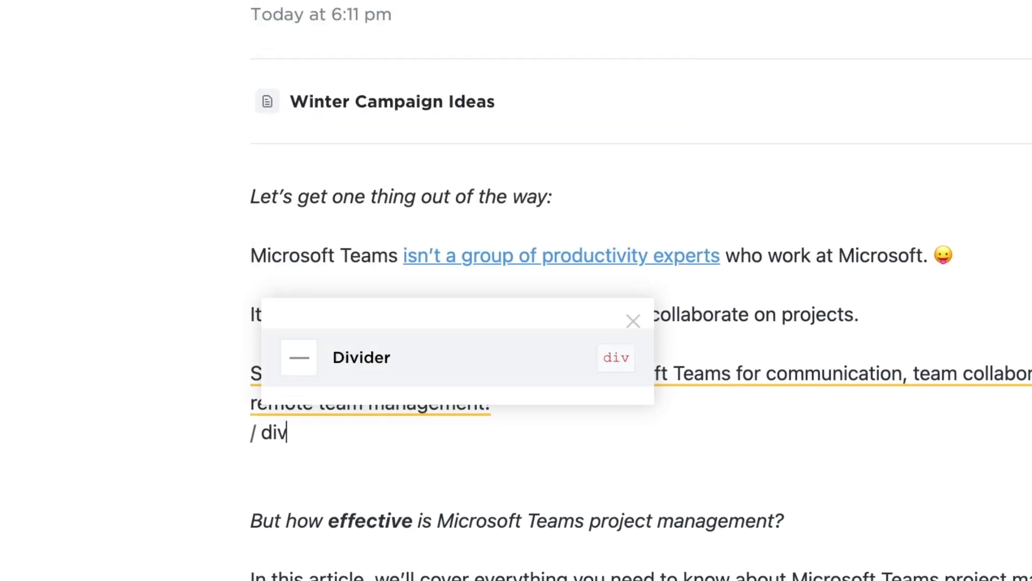
key("Return")
type("/table")
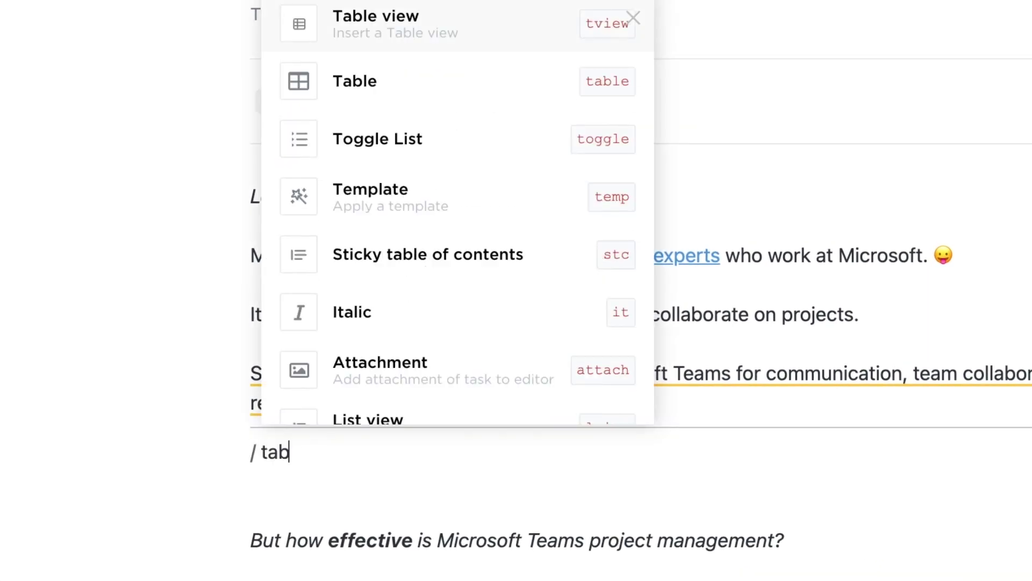
key("Return")
Insert a GIPHY 'duck' GIF on a new line below the table.
scroll(290, 459, "down", 5)
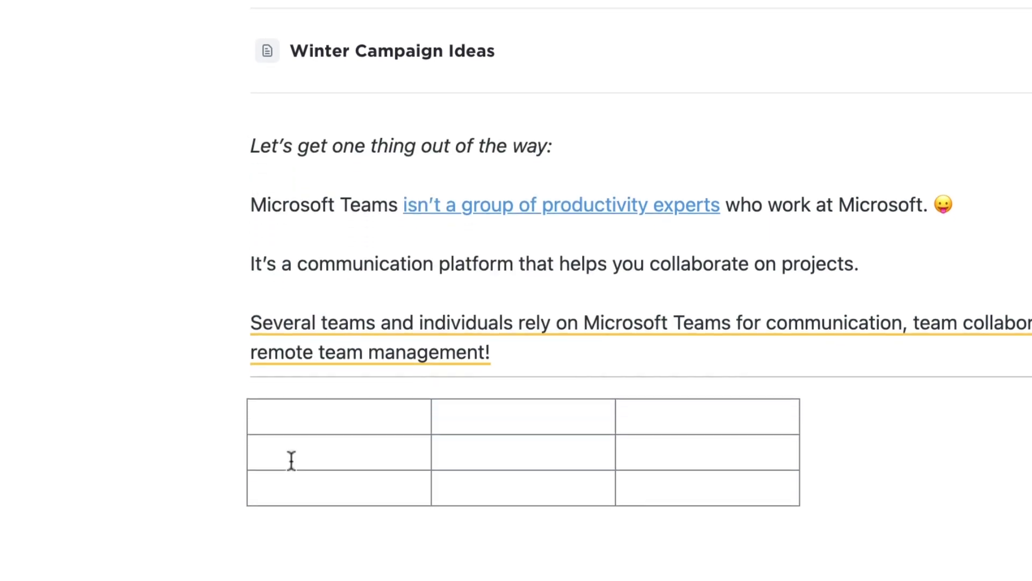
left_click(254, 364)
type("/giphy")
key("Return")
type("duck")
key("Return")
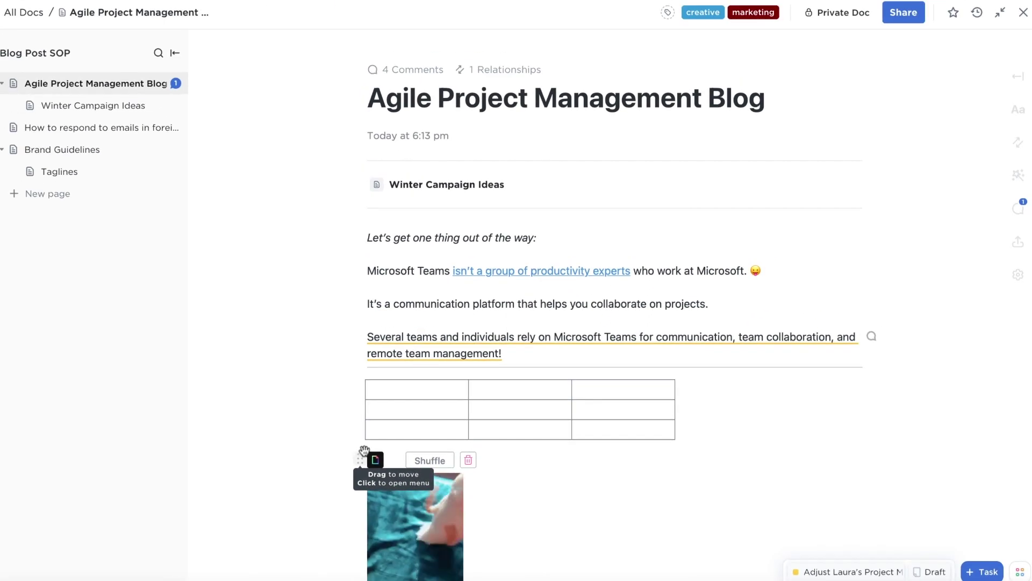
Open the page details panel and set the page font to Serif under Advanced.
left_click(1011, 78)
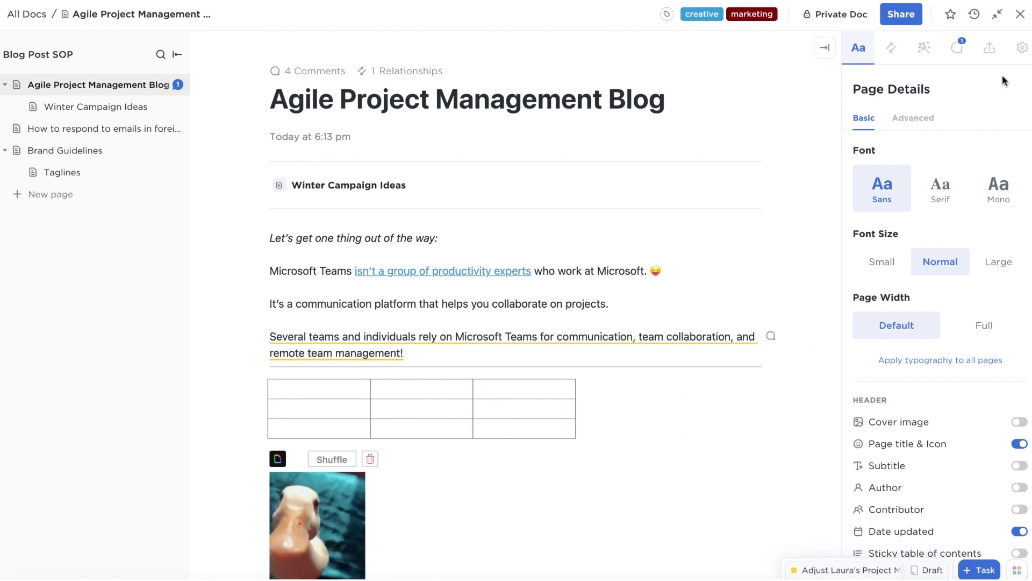
left_click(956, 51)
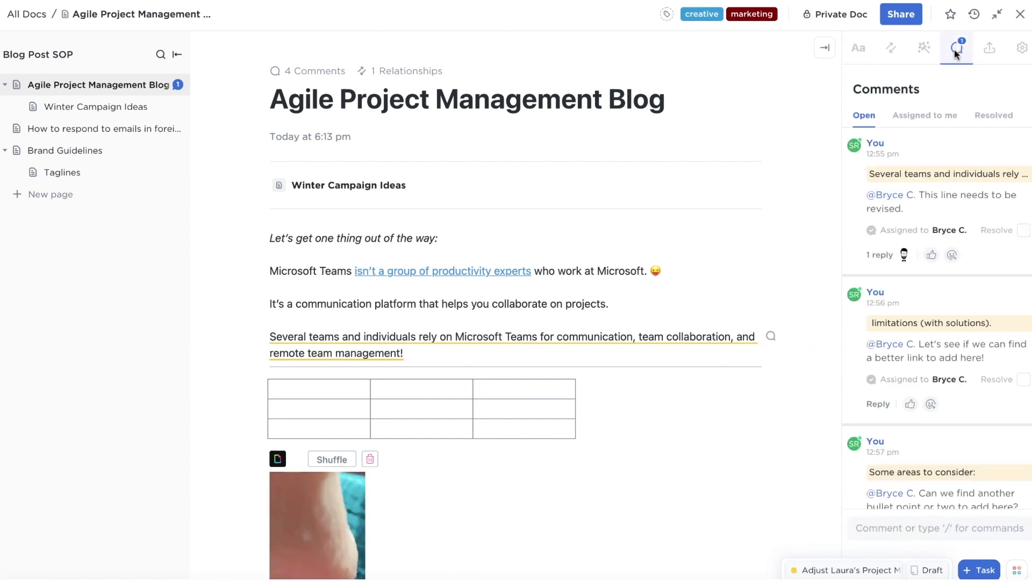
left_click(926, 50)
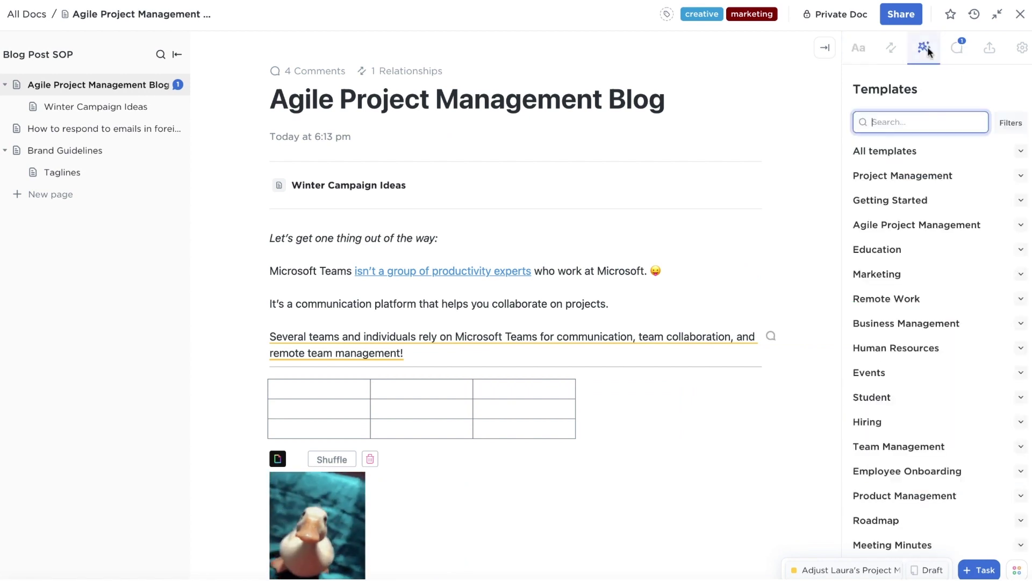
left_click(860, 50)
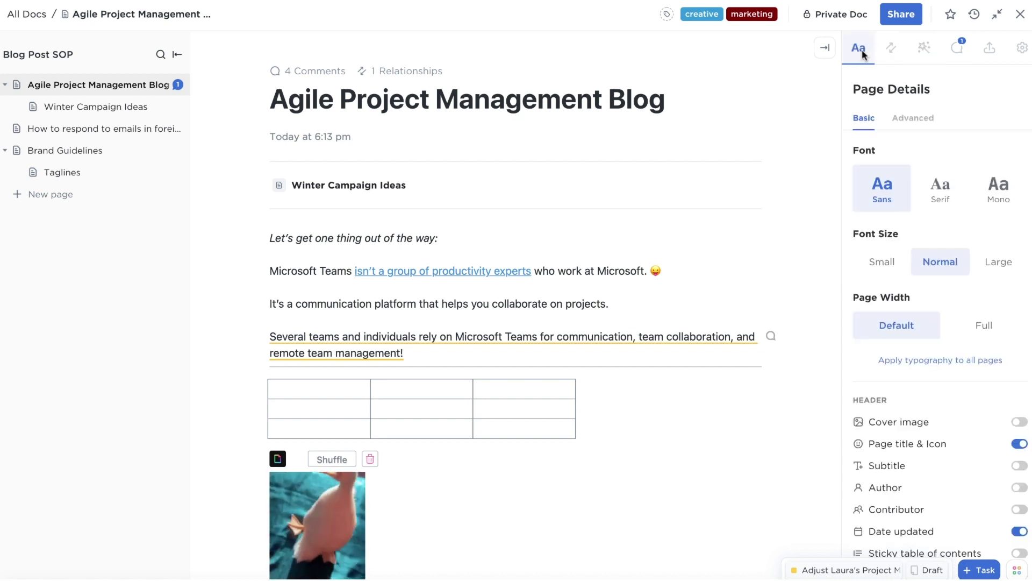
left_click(918, 120)
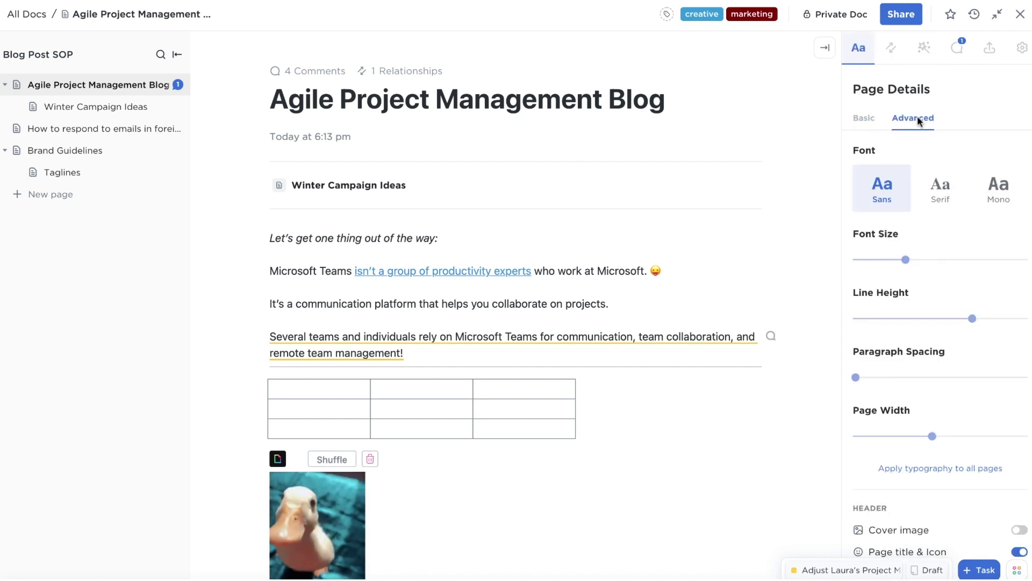
left_click(941, 191)
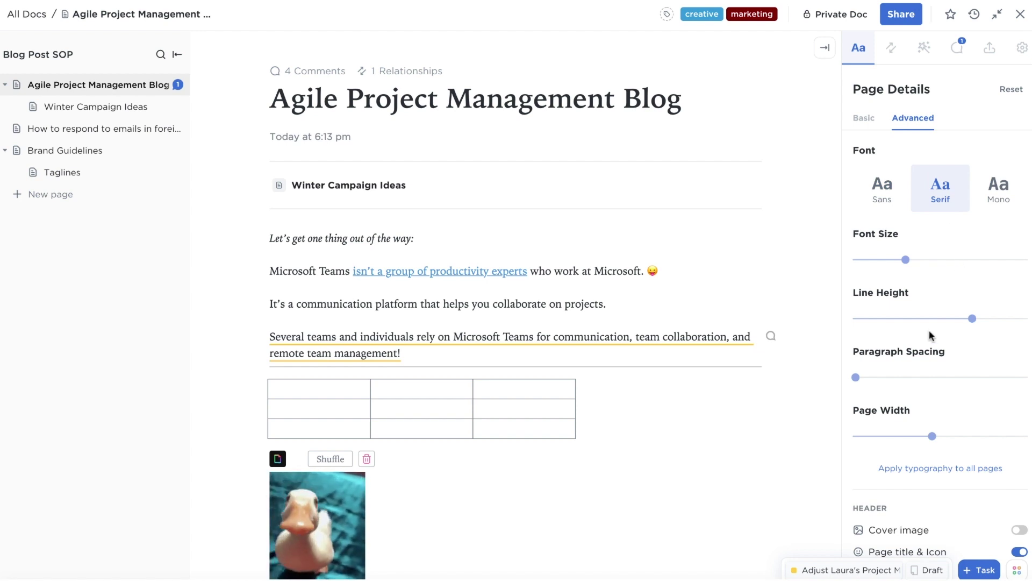
Show the author and contributors beneath the title, then view the doc's Relationships list.
scroll(932, 336, "down", 2)
scroll(932, 336, "down", 6)
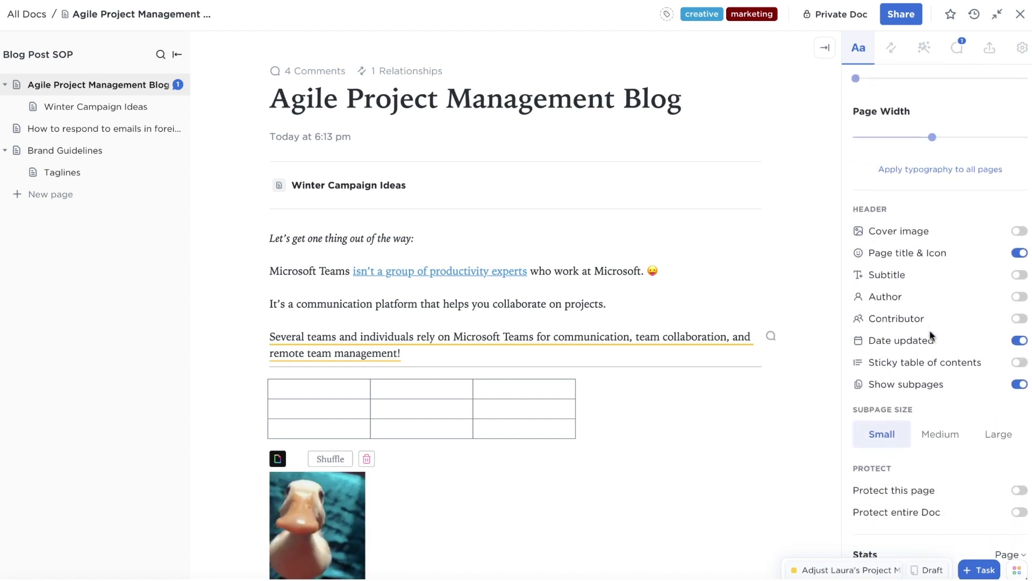
scroll(932, 336, "down", 3)
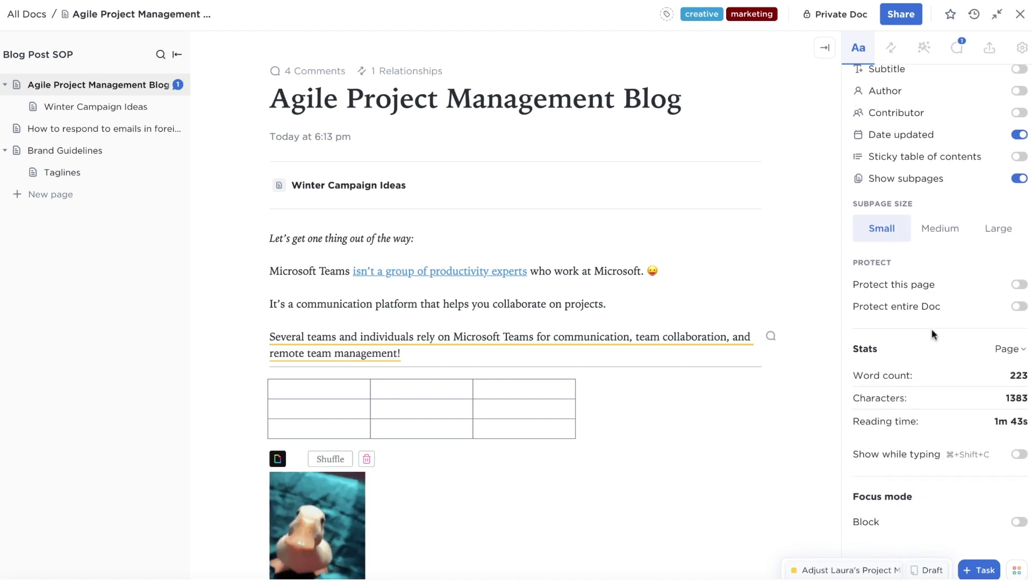
scroll(934, 334, "up", 5)
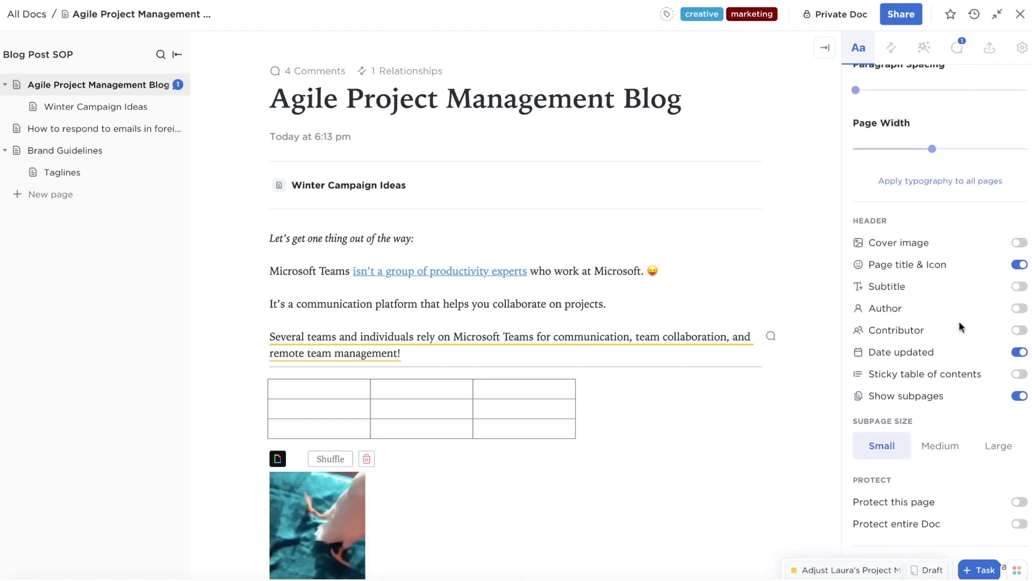
left_click(1019, 309)
left_click(1019, 306)
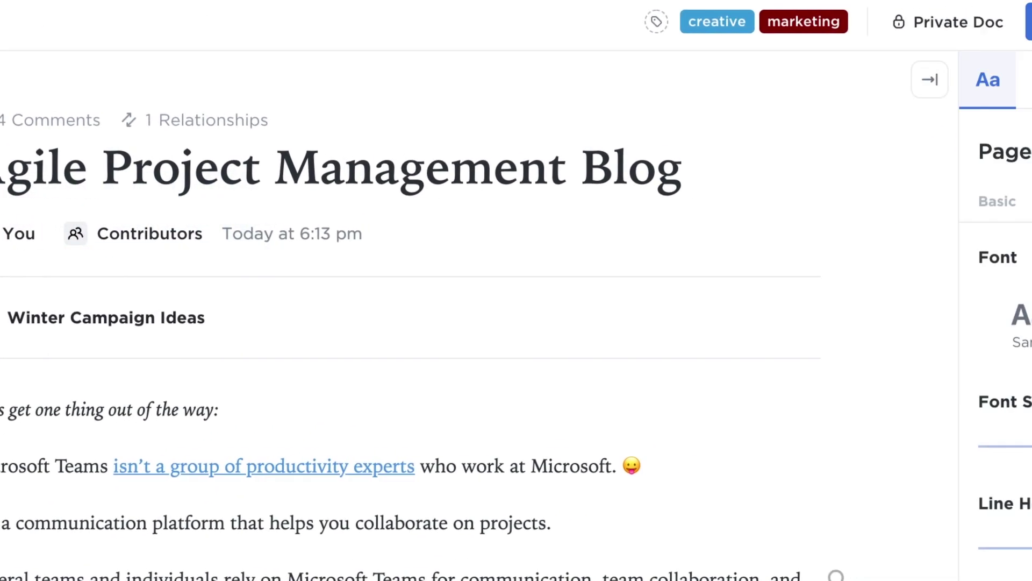
left_click(798, 100)
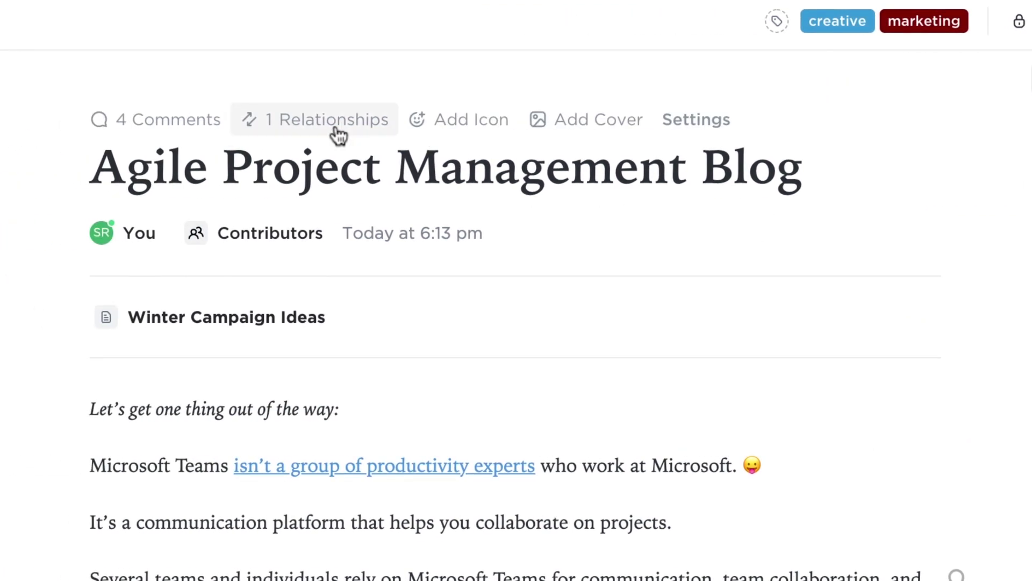
left_click(81, 122)
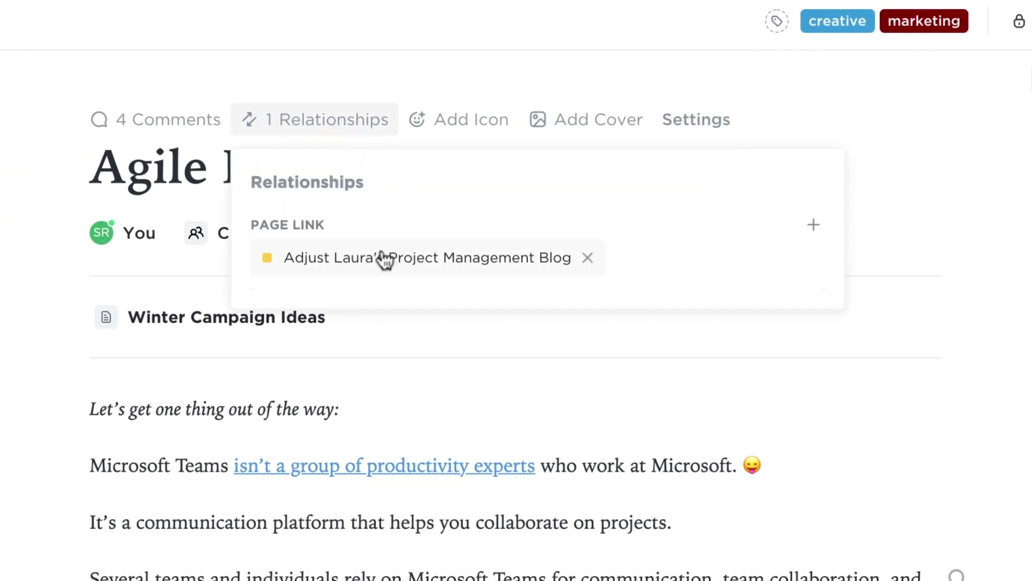
left_click(384, 260)
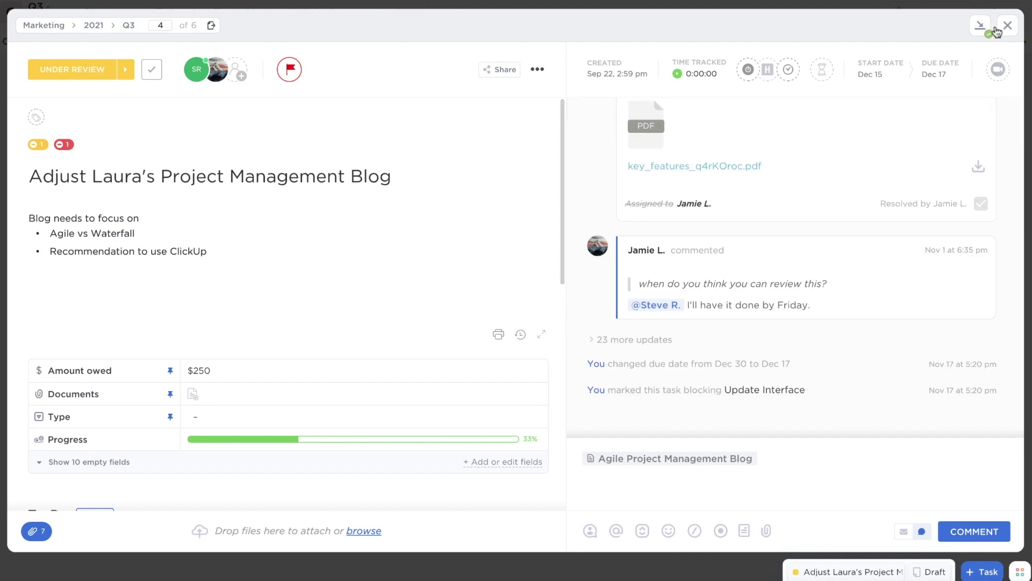
left_click(1009, 27)
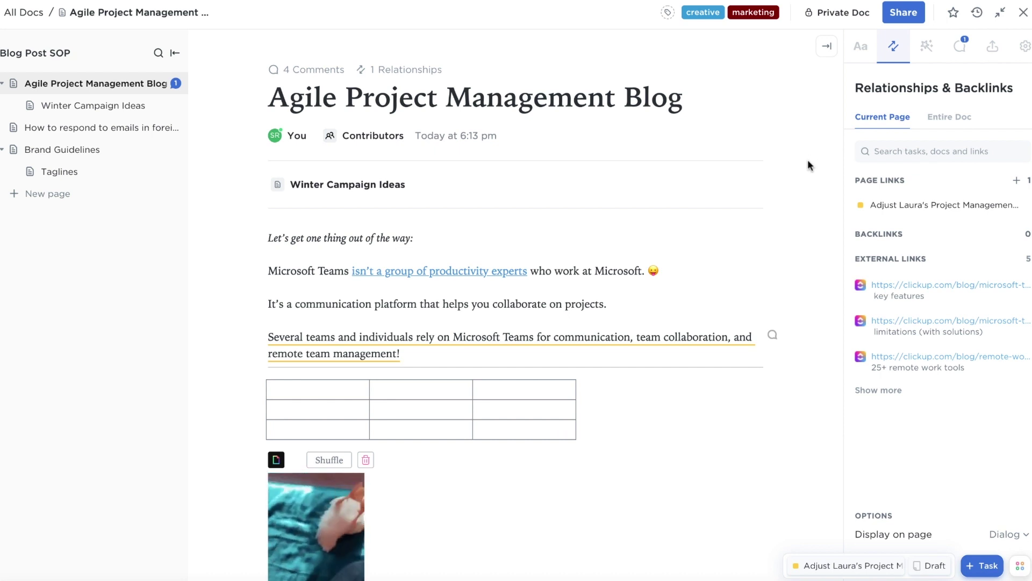
mouse_move(455, 276)
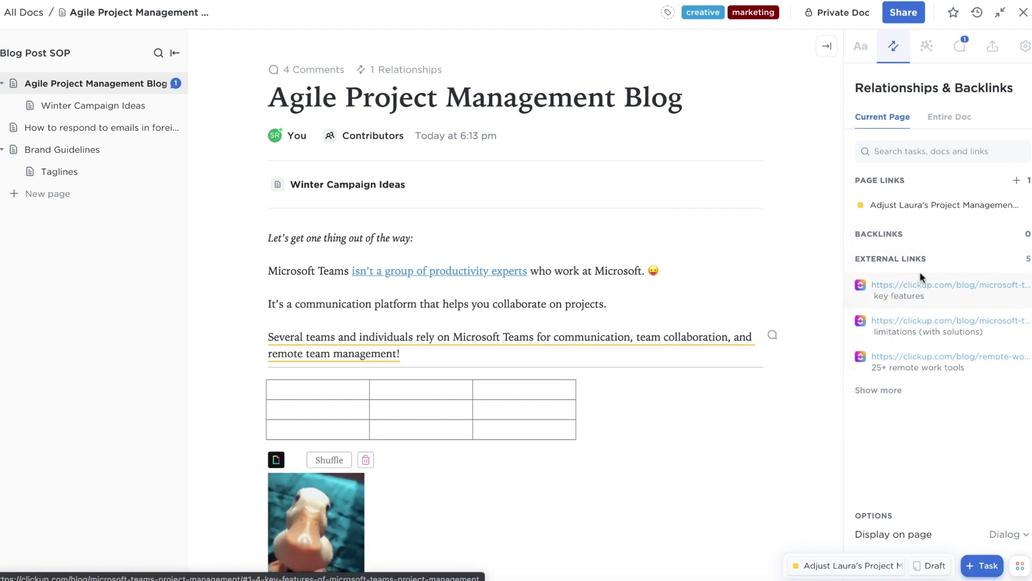
left_click(927, 46)
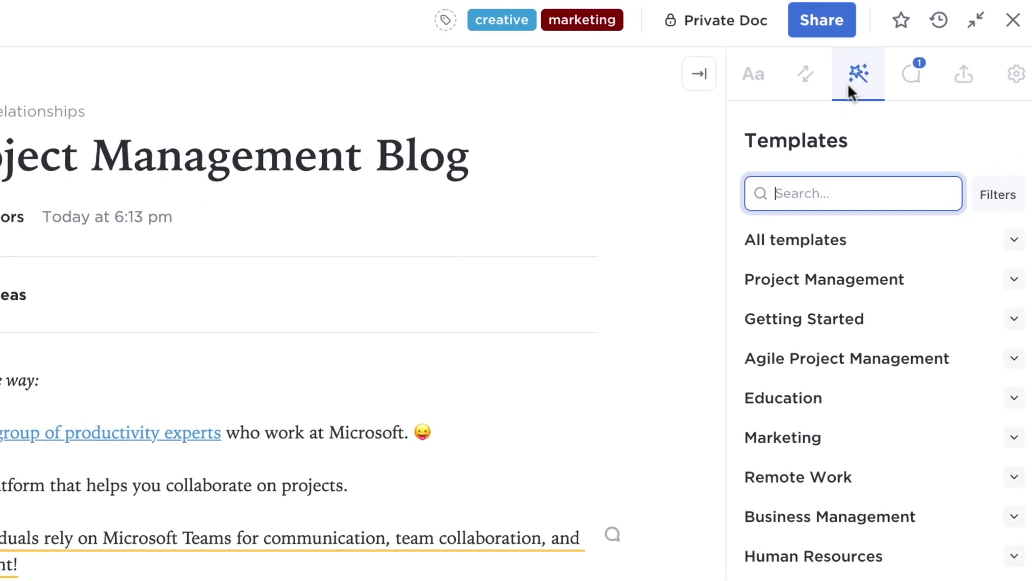
Append the Company Processes template found by searching 'comp', review the new page, and return to the blog page.
type("company")
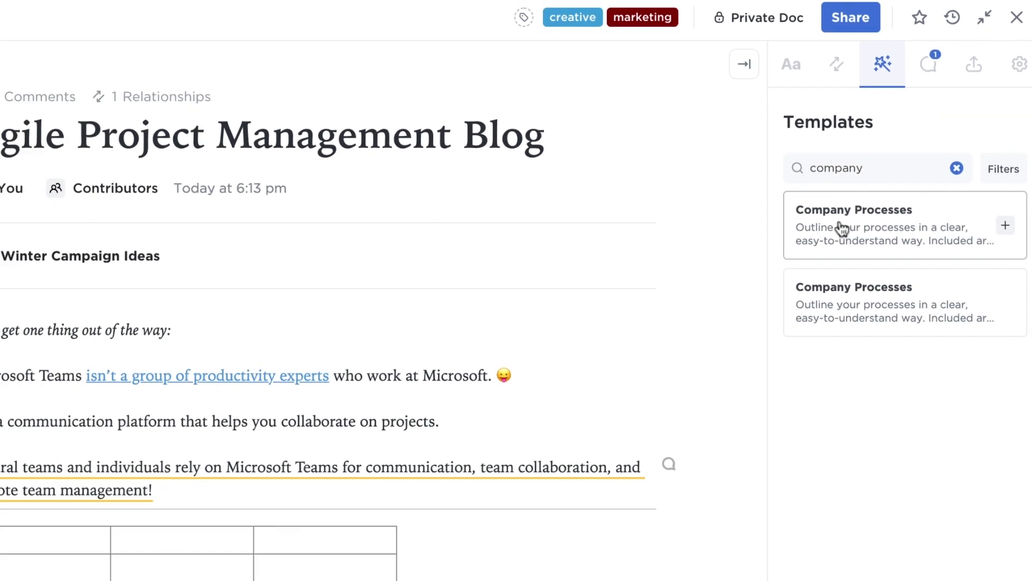
left_click(842, 228)
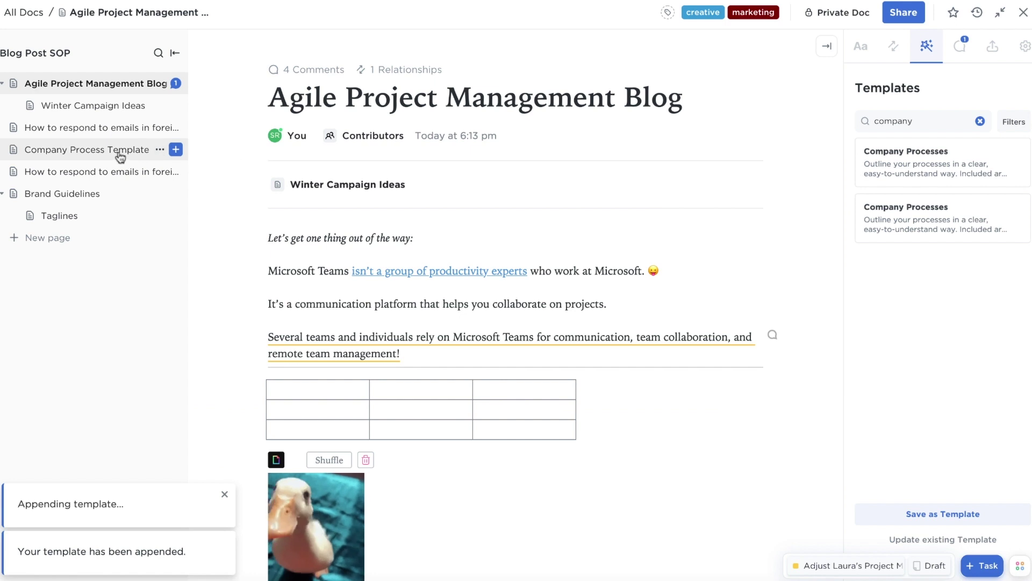
left_click(120, 151)
scroll(500, 302, "down", 10)
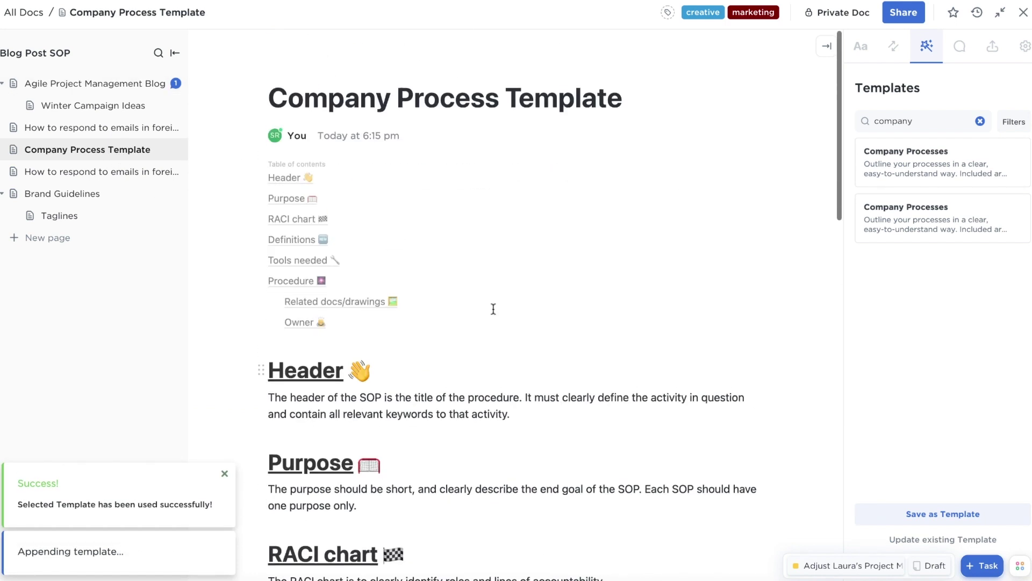
left_click(85, 83)
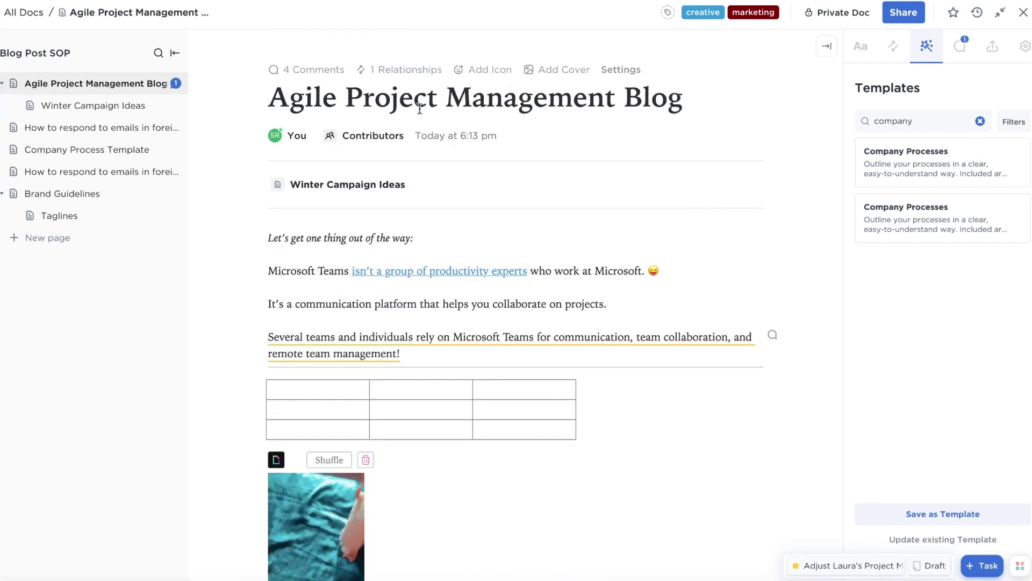
Open the doc comments and check the Assigned to me, Resolved and Open filters.
left_click(962, 48)
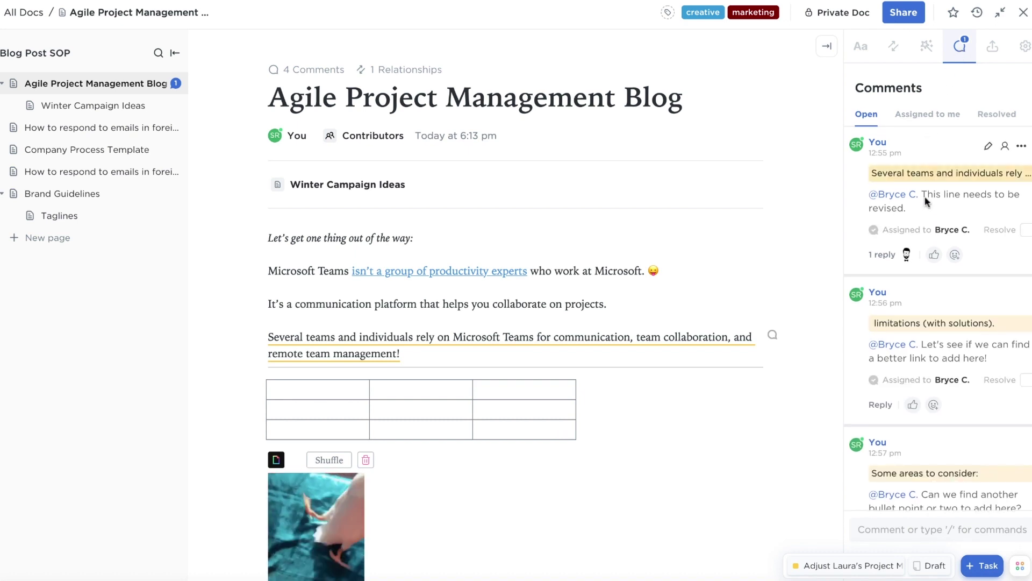
left_click(923, 115)
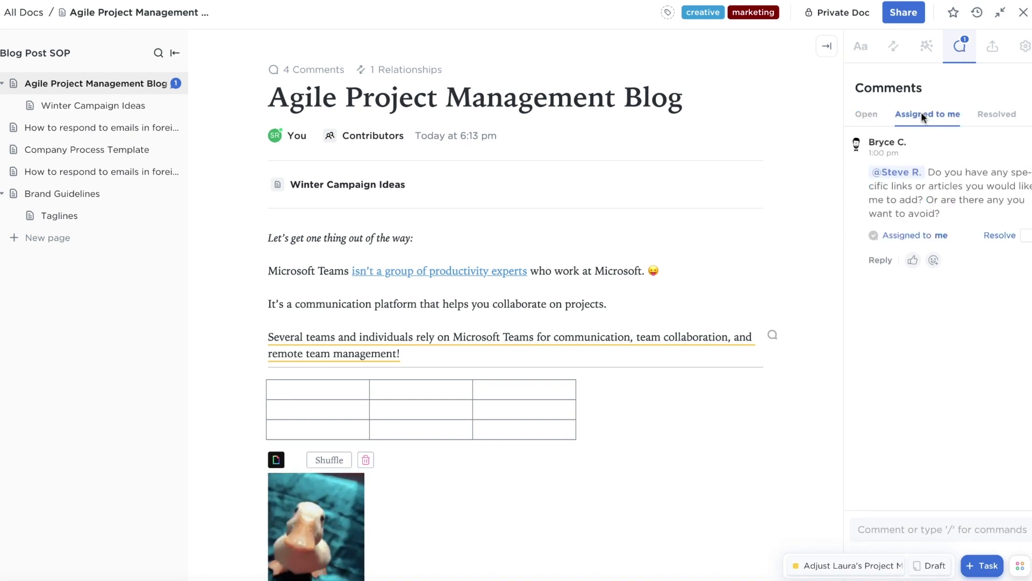
left_click(989, 115)
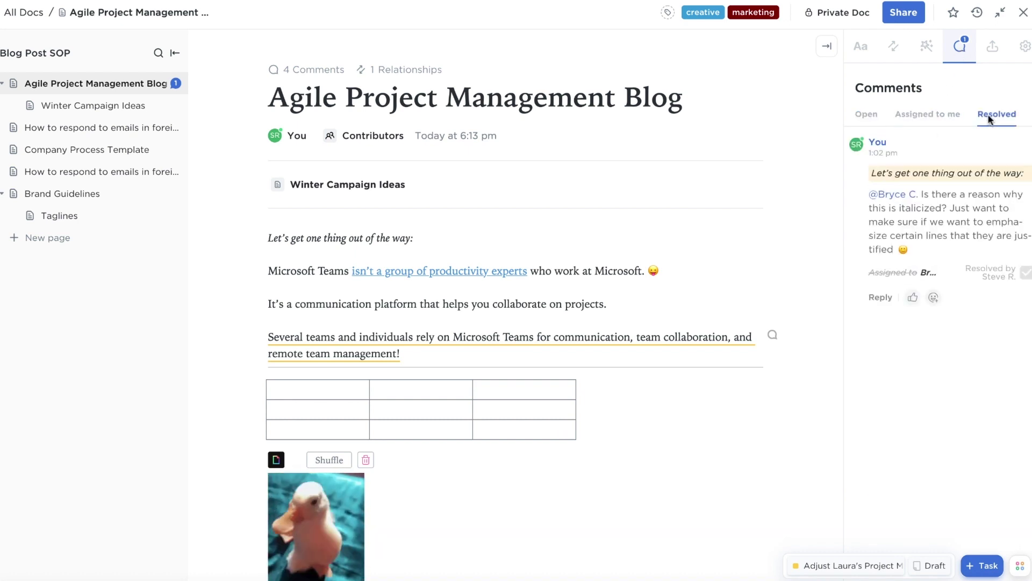
left_click(865, 116)
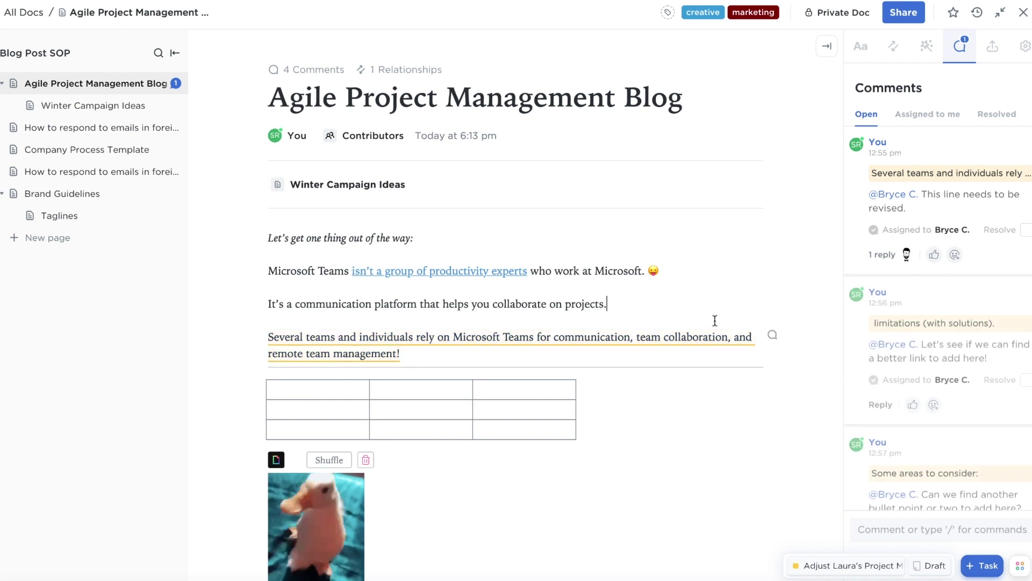
Resolve the comment on the Microsoft Teams paragraph and hide the comments panel.
left_click(773, 336)
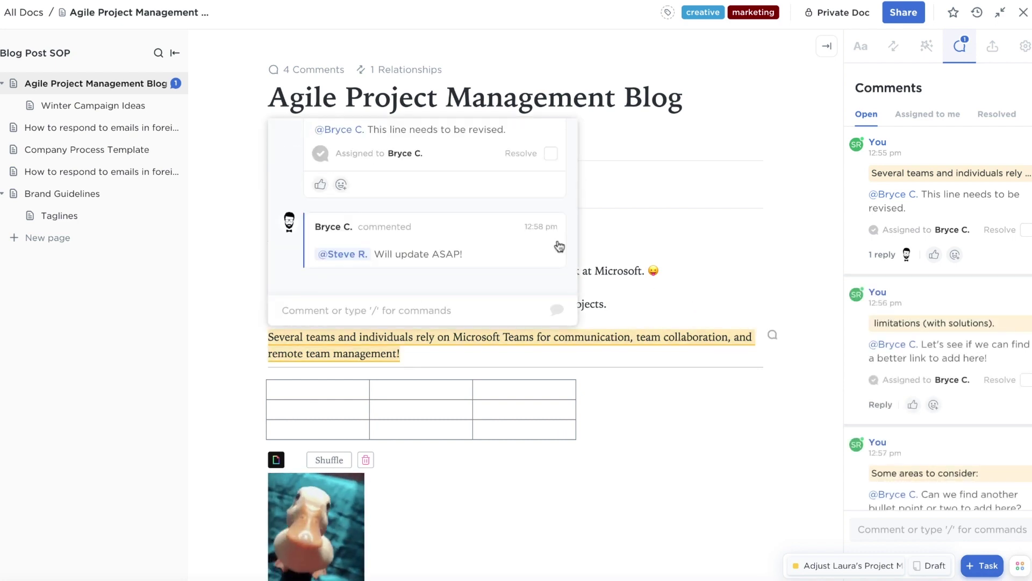
left_click(550, 156)
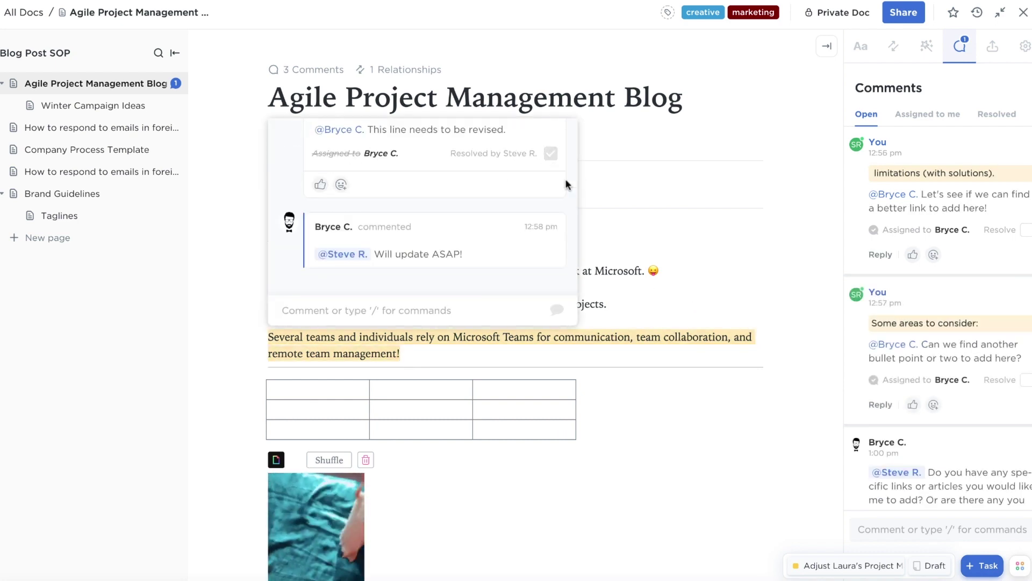
left_click(765, 276)
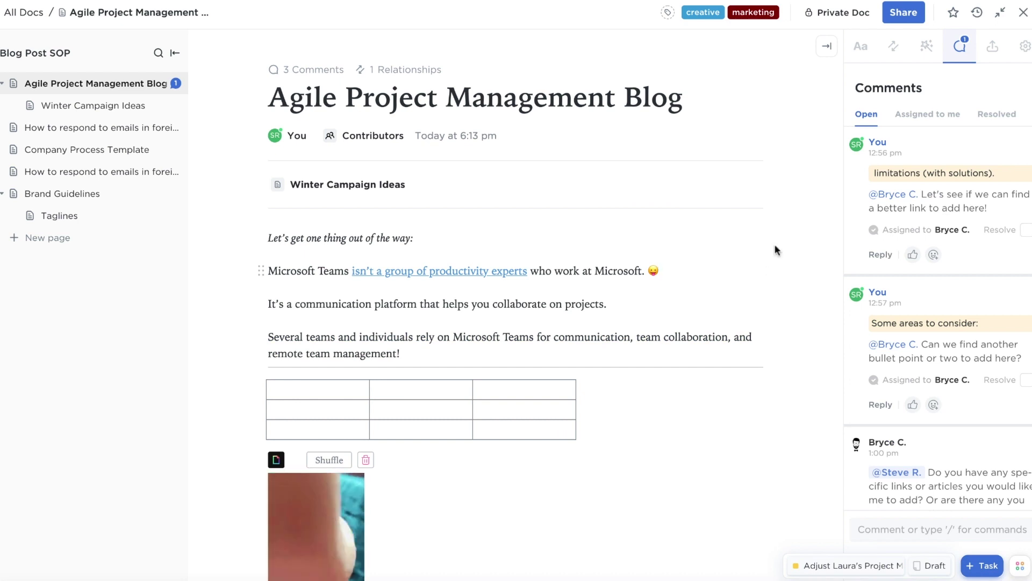
left_click(827, 46)
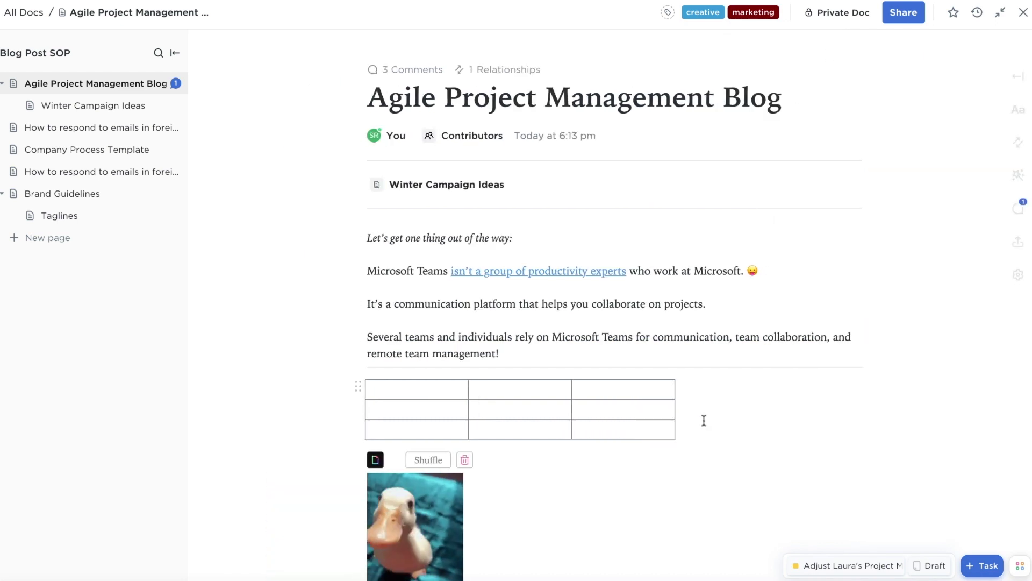
Embed a Table view of the Marketing 2021 Q1 list below the 'stay connected.' paragraph.
scroll(704, 419, "down", 10)
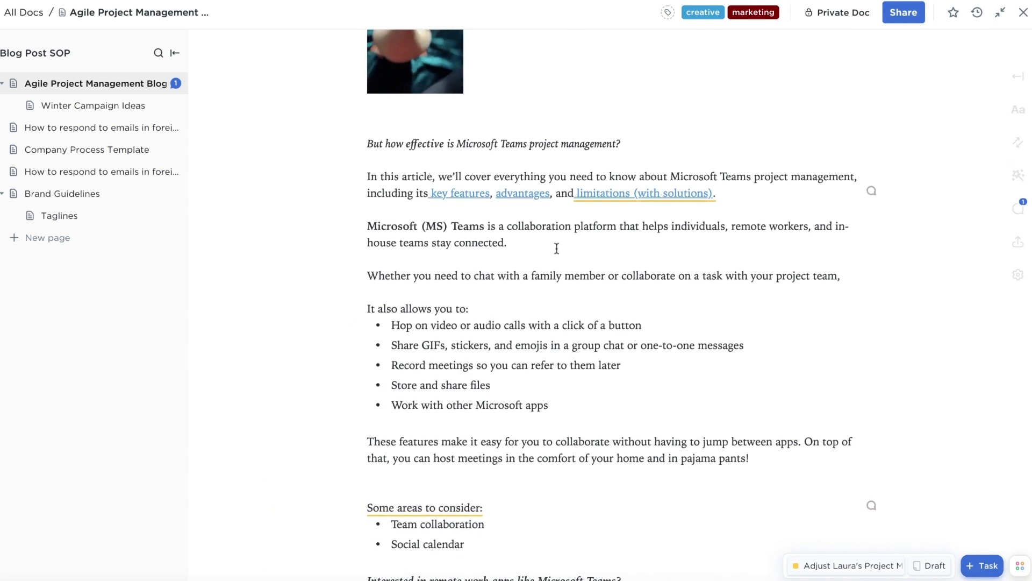
left_click(556, 248)
key("Return")
type("/")
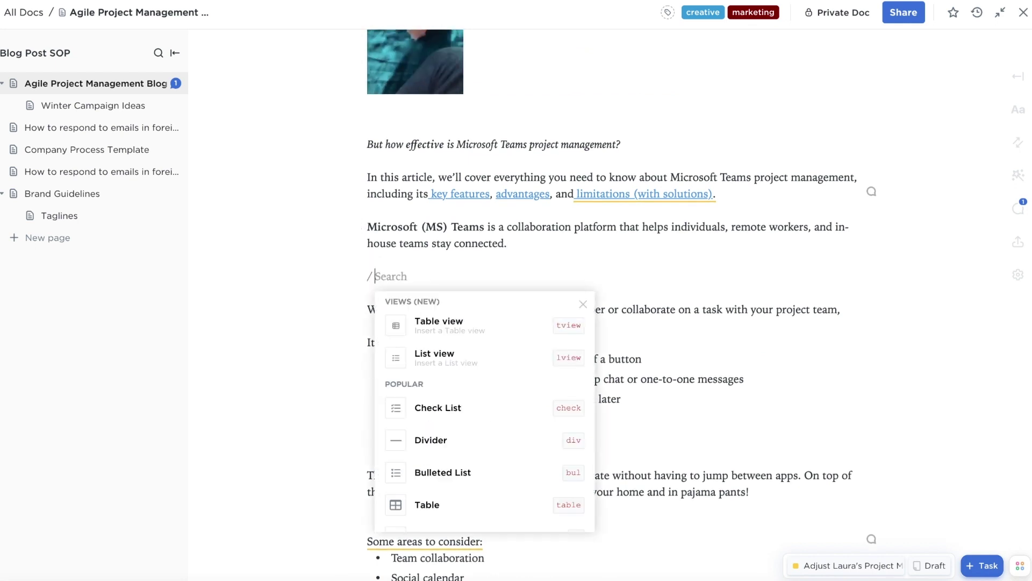
type("view")
key("Return")
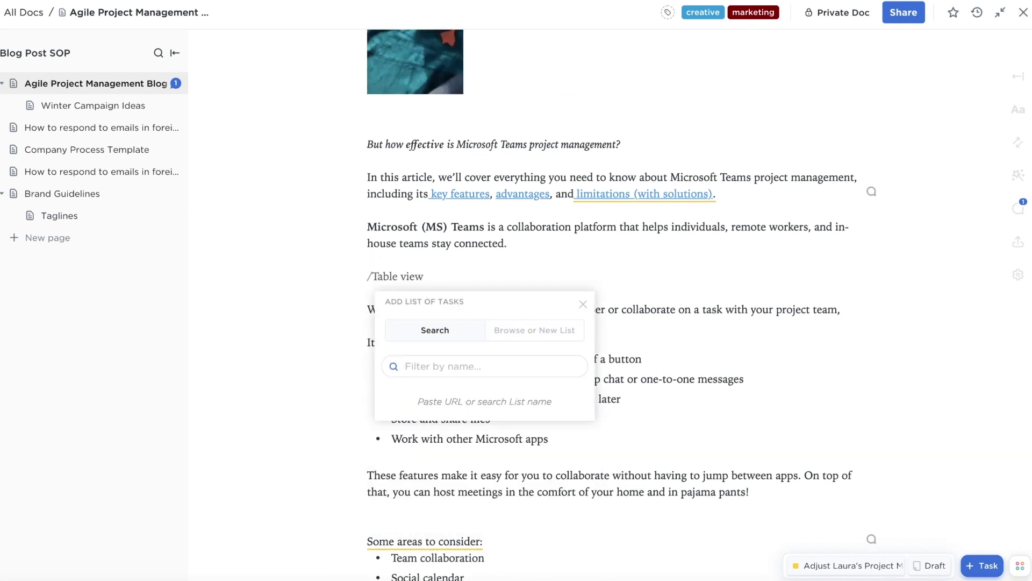
type("q1")
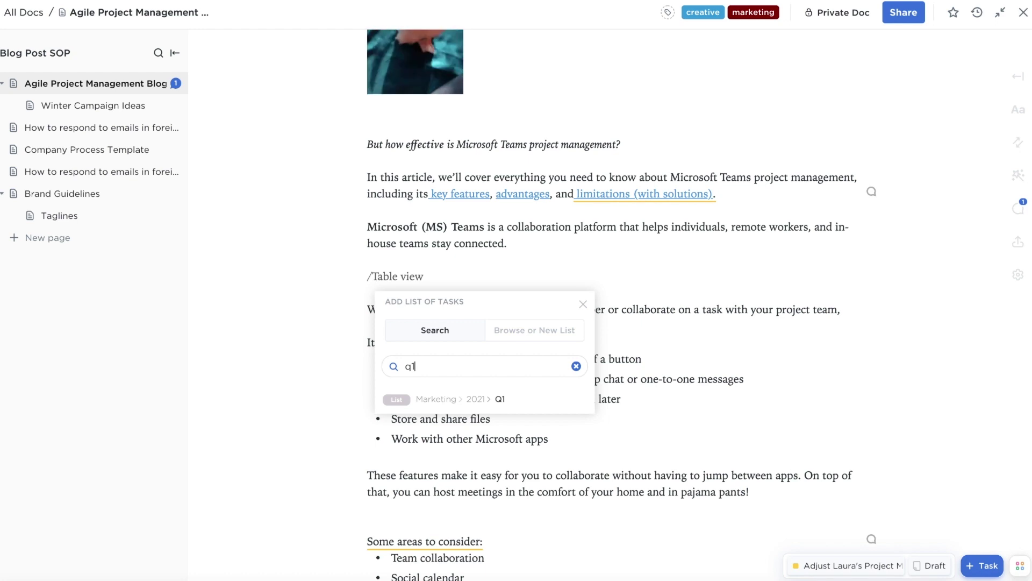
left_click(495, 400)
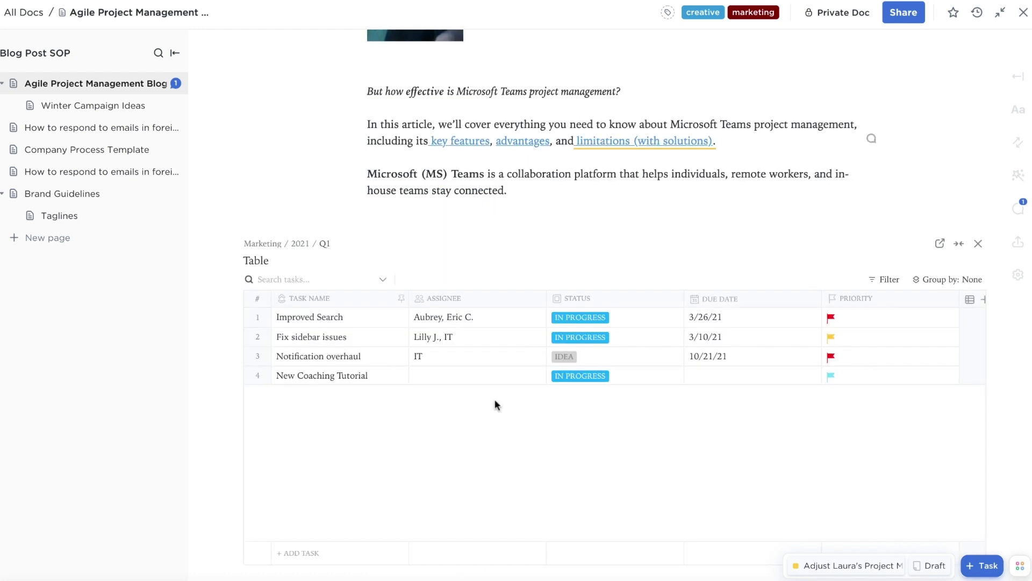
Set Notification overhaul's priority to Normal in the embedded table.
scroll(495, 404, "down", 1)
left_click(835, 325)
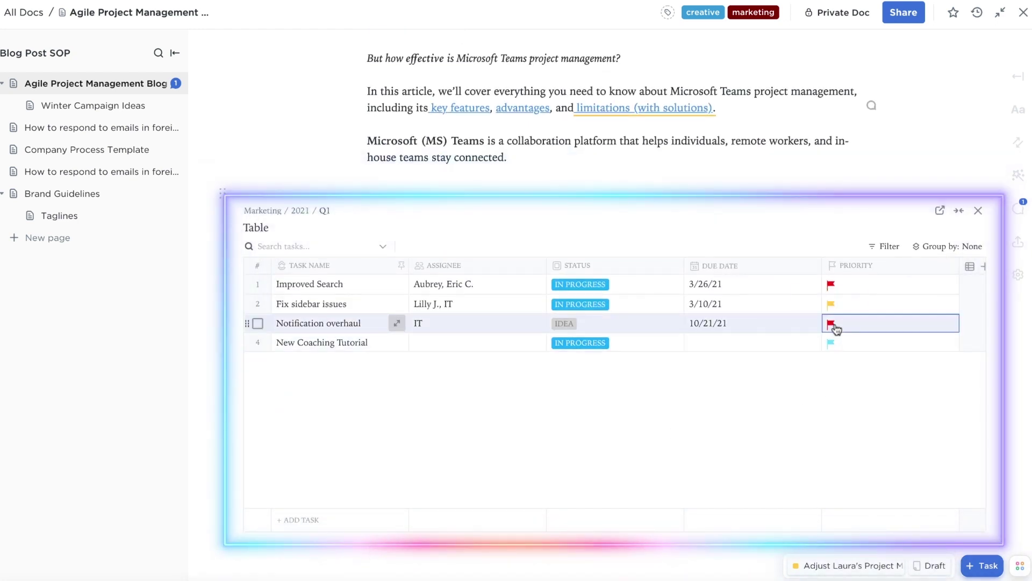
left_click(834, 326)
left_click(858, 384)
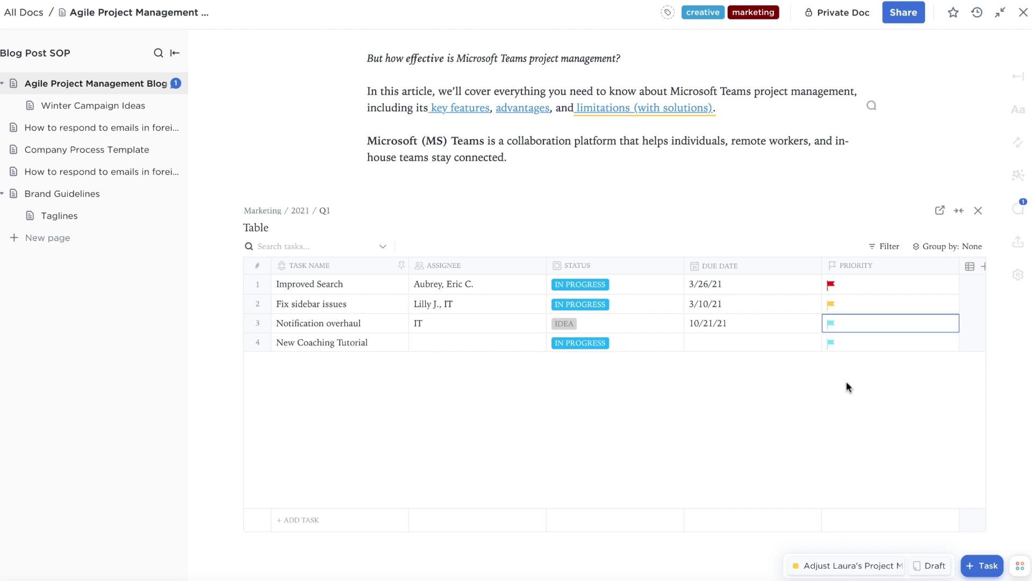
Turn the phrase 'task with your project team' into a linked task.
scroll(832, 396, "down", 5)
left_click_drag(854, 357, 703, 355)
left_click(928, 382)
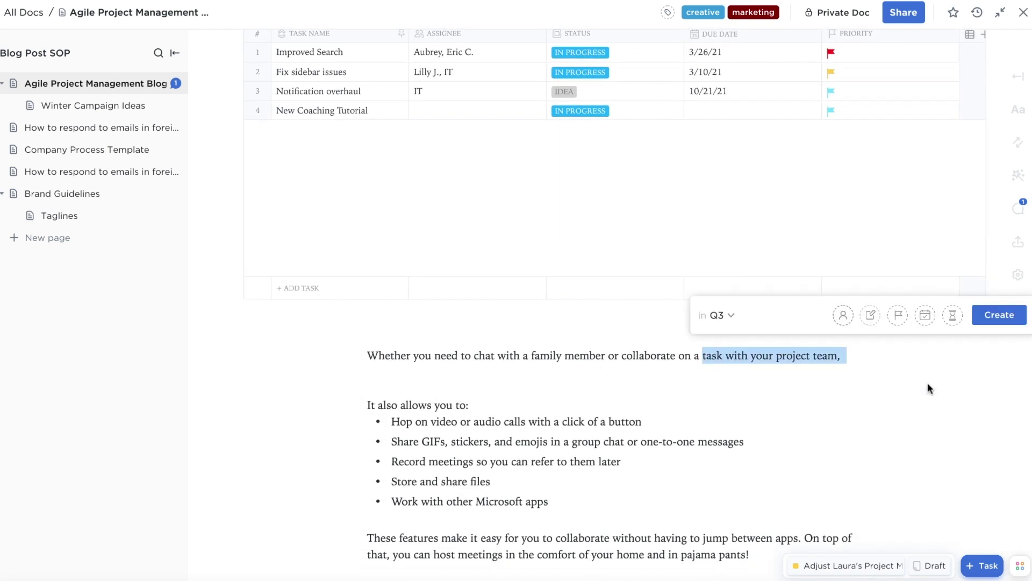
left_click(991, 315)
scroll(906, 362, "down", 5)
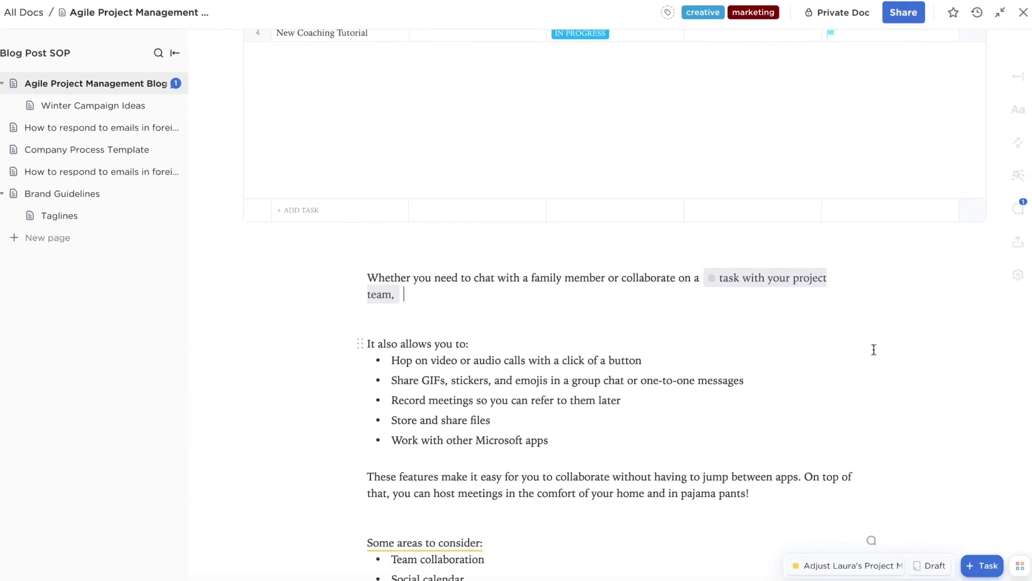
Make the doc public to the whole workspace and protect it against edits.
scroll(937, 274, "up", 15)
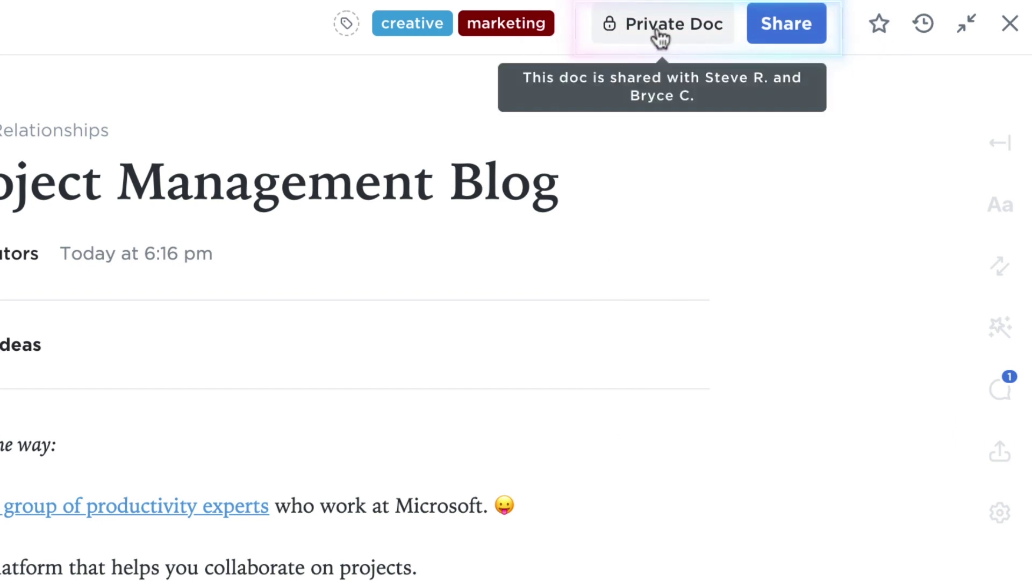
mouse_move(633, 30)
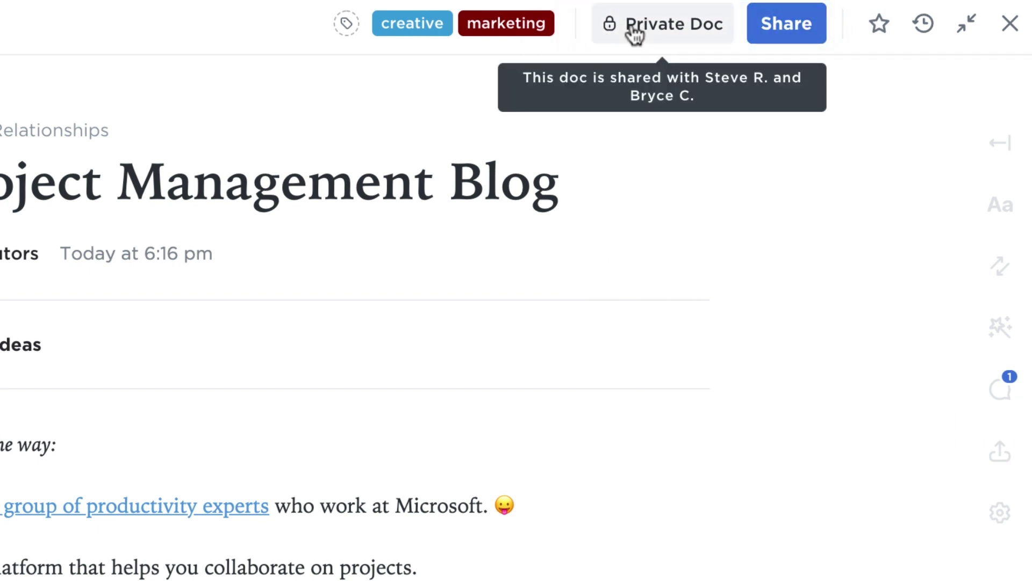
left_click(634, 27)
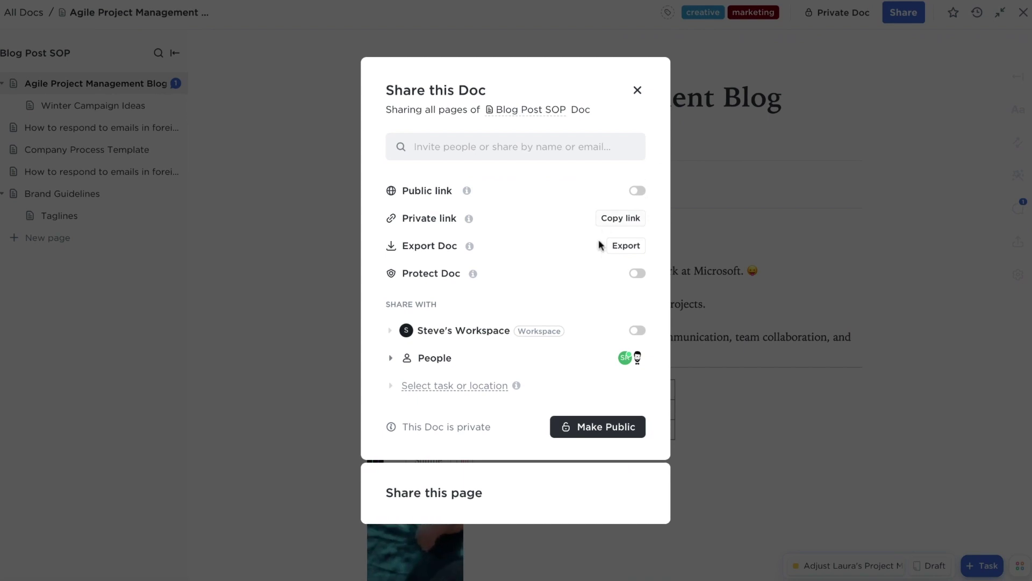
left_click(586, 427)
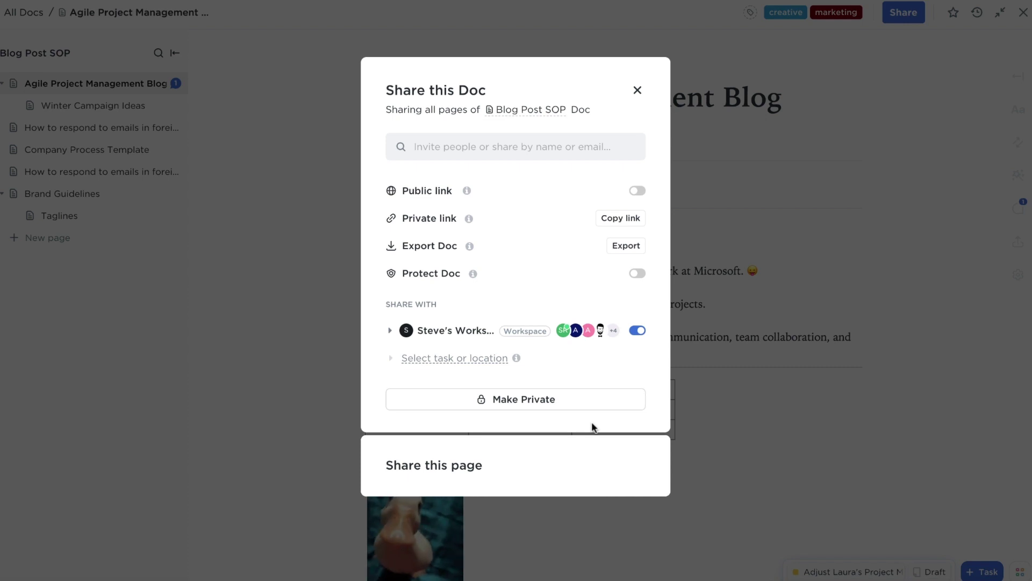
left_click(636, 274)
scroll(508, 440, "down", 2)
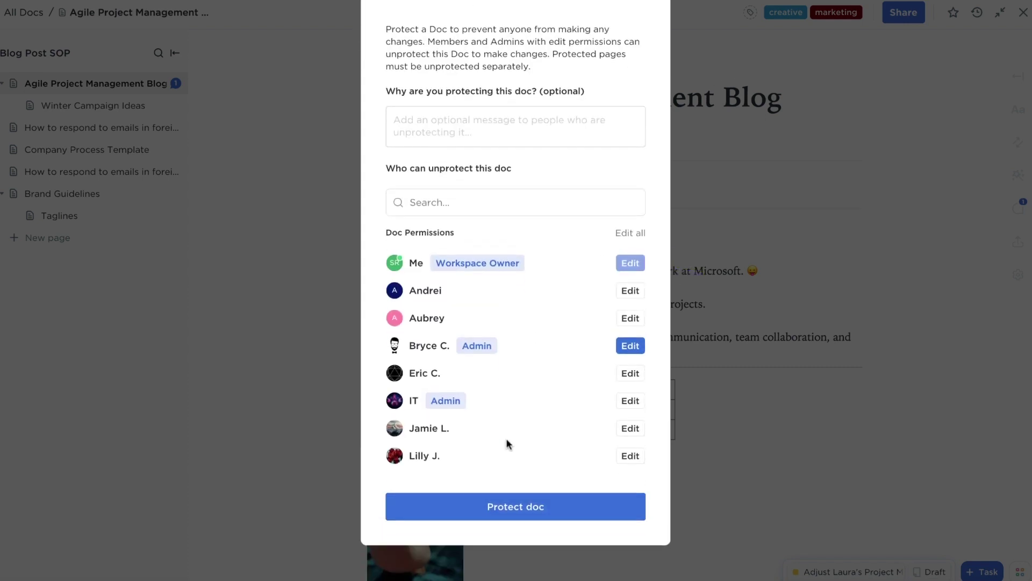
left_click(506, 504)
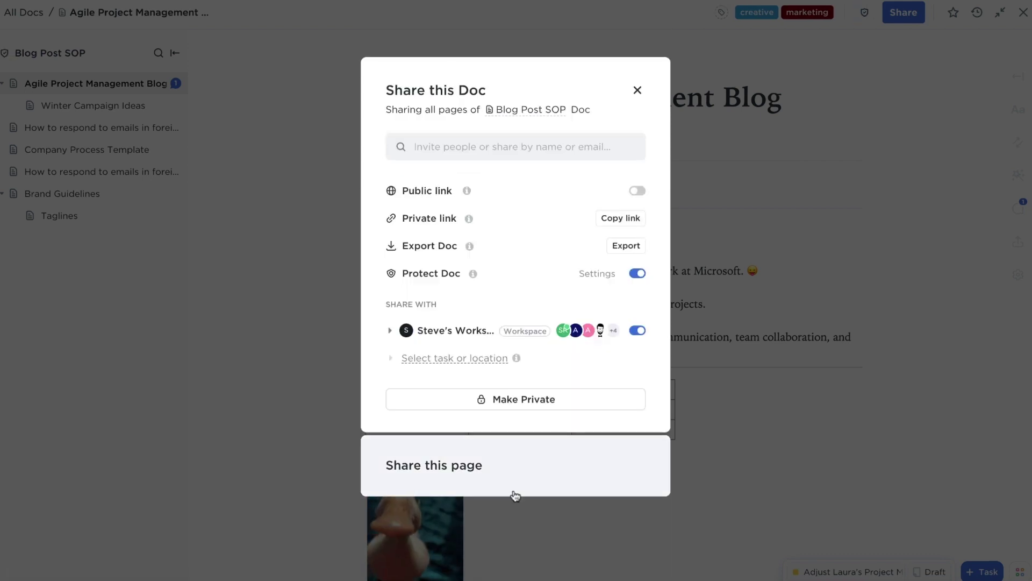
Export the whole doc as a PDF.
left_click(507, 471)
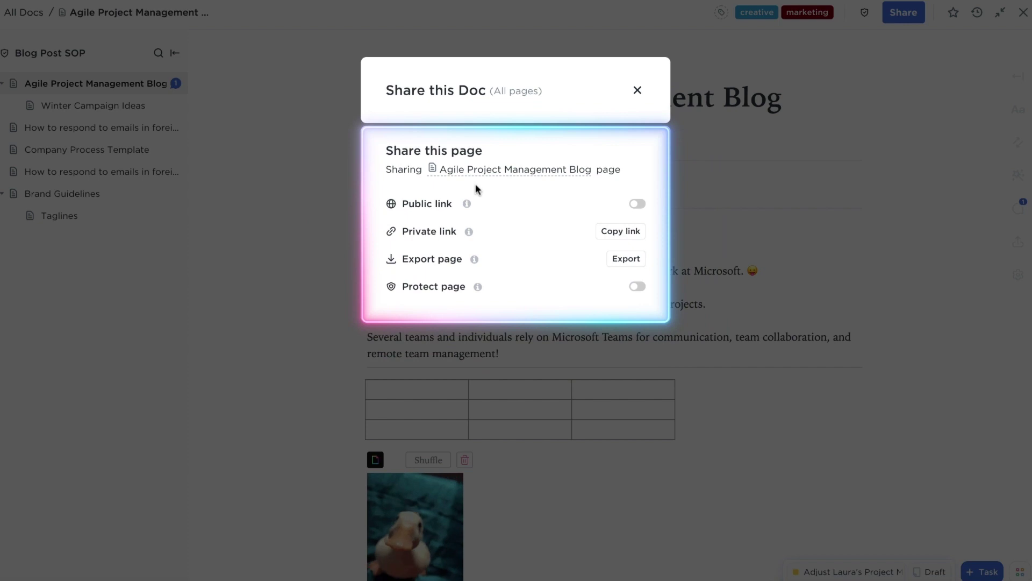
left_click(540, 110)
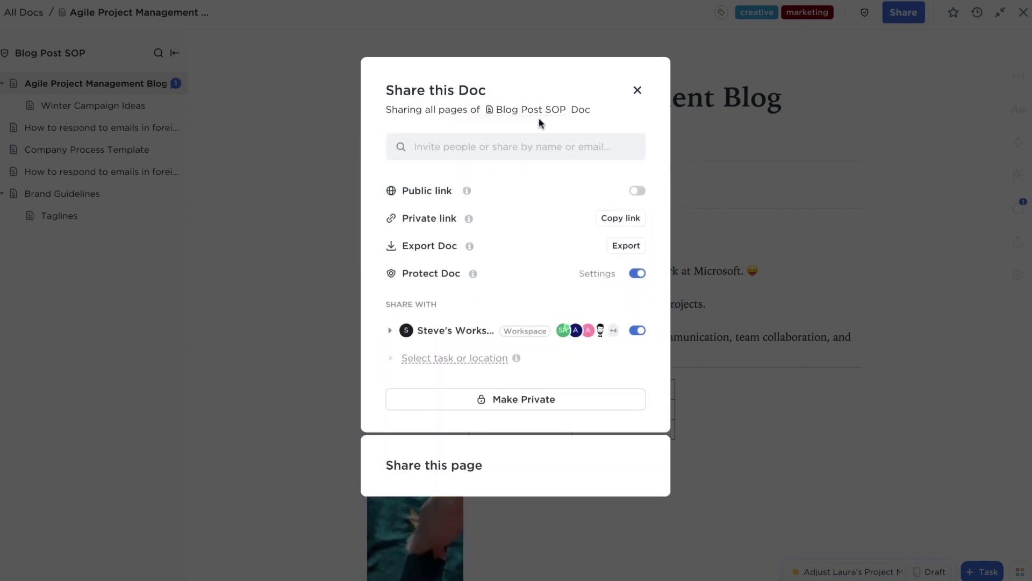
left_click(619, 246)
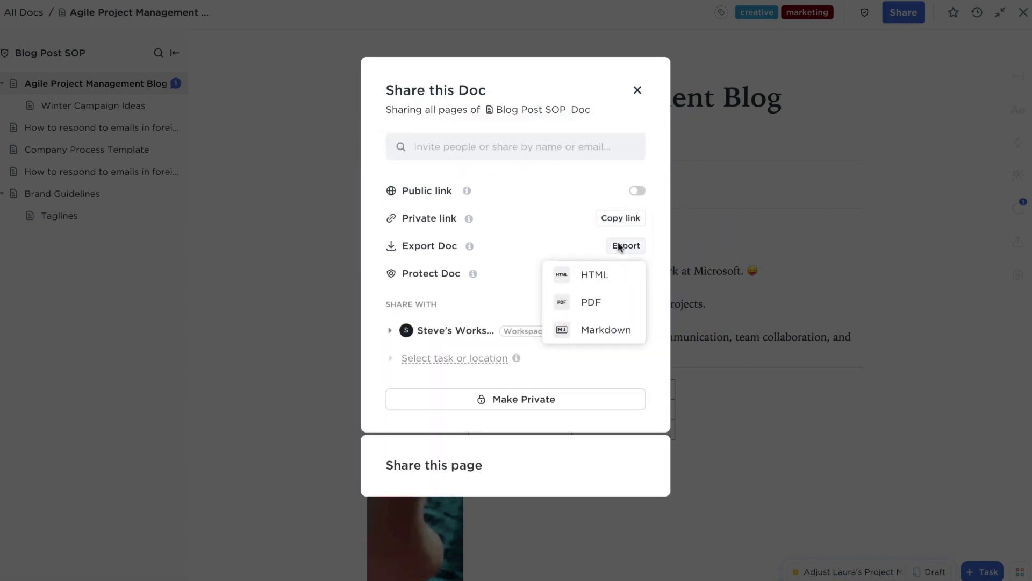
left_click(594, 303)
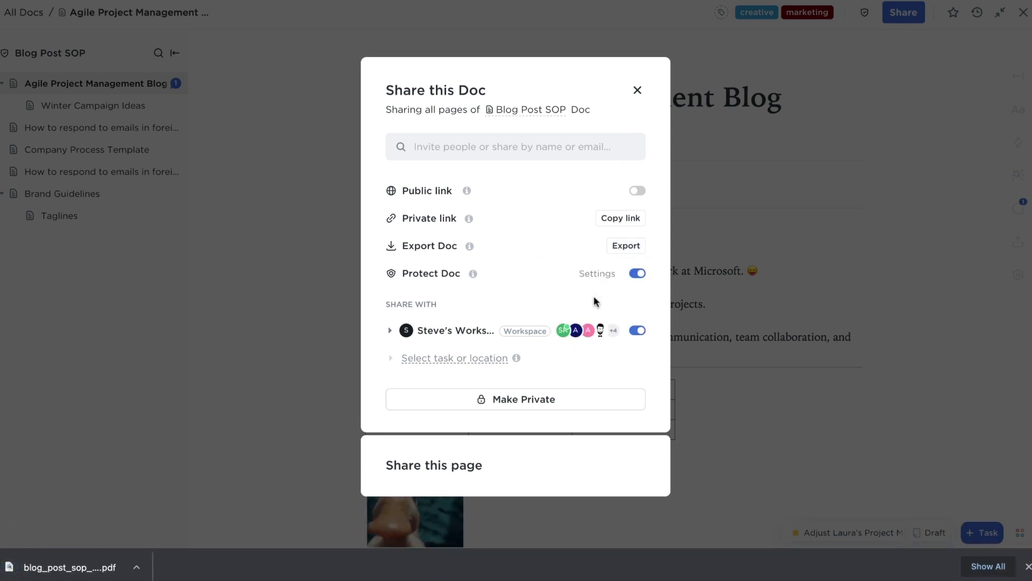
Close the Share this Doc dialog and collapse the doc out of full screen over its task.
left_click(636, 90)
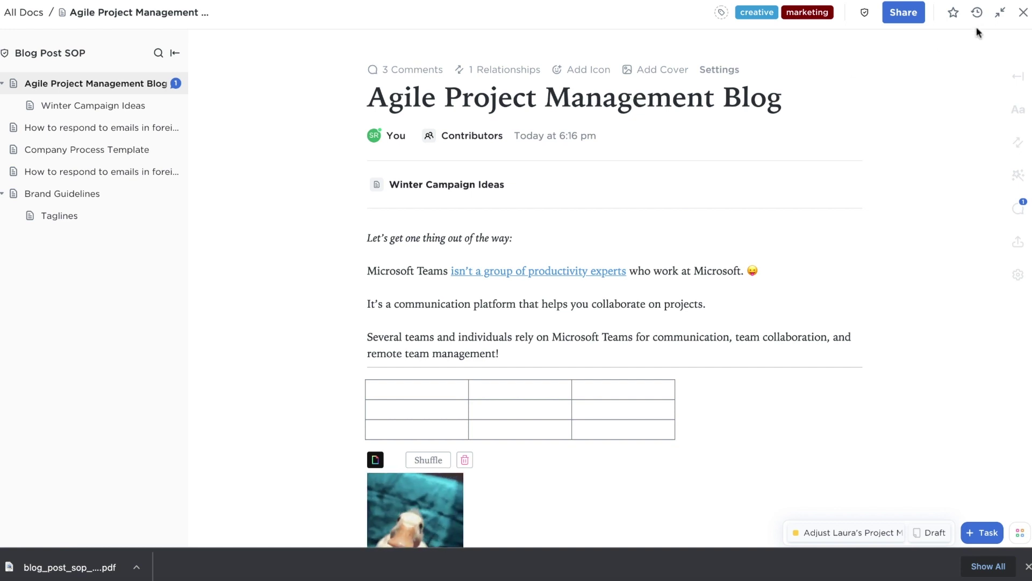
left_click(999, 17)
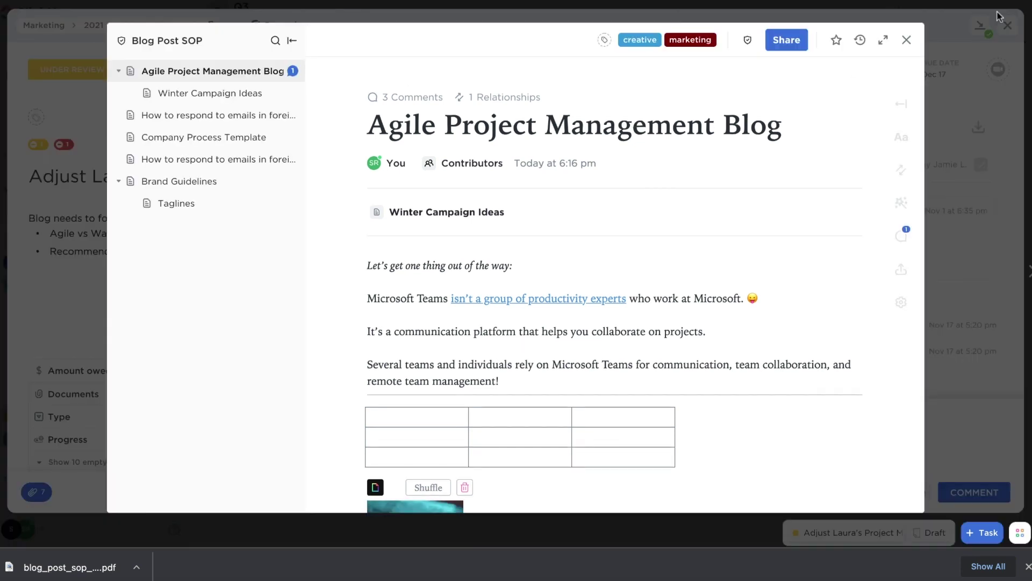